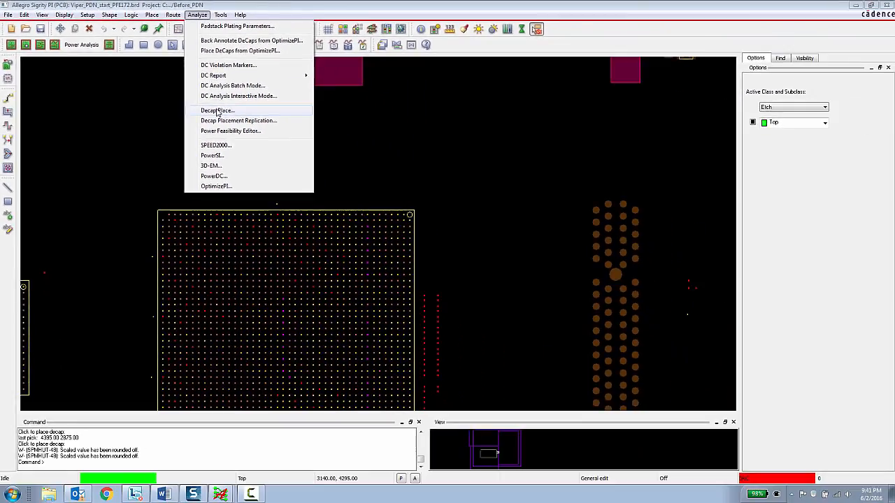
Step: Start Decap Place for IC U1 on the +1_5V power net
{"action": "left_click", "coordinate": [217, 111]}
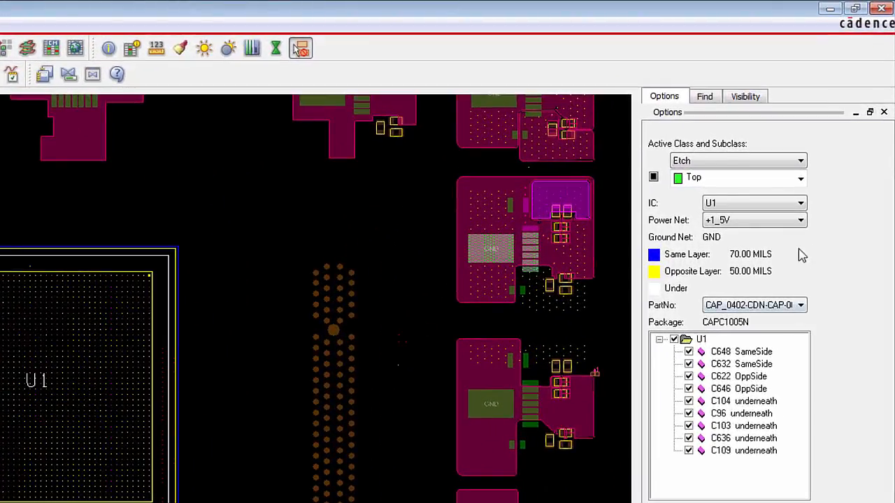
{"action": "left_click", "coordinate": [804, 206]}
{"action": "left_click", "coordinate": [802, 204]}
{"action": "left_click", "coordinate": [709, 217]}
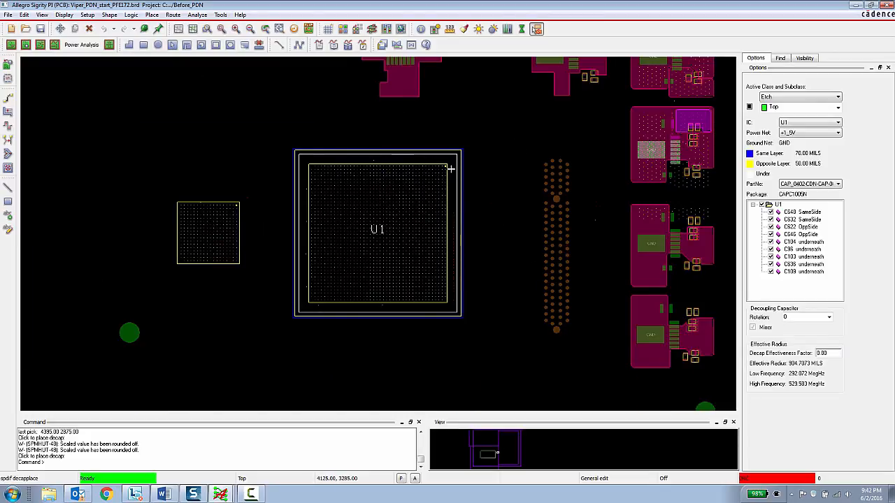
Step: Try placing the same-side decaps C648 and C632 near U1's upper-right corner at about (4140, 3320) and (4150, 3220), and cancel the placement
{"action": "scroll", "coordinate": [451, 168], "scroll_direction": "up", "scroll_amount": 2}
{"action": "scroll", "coordinate": [451, 168], "scroll_direction": "up", "scroll_amount": 2}
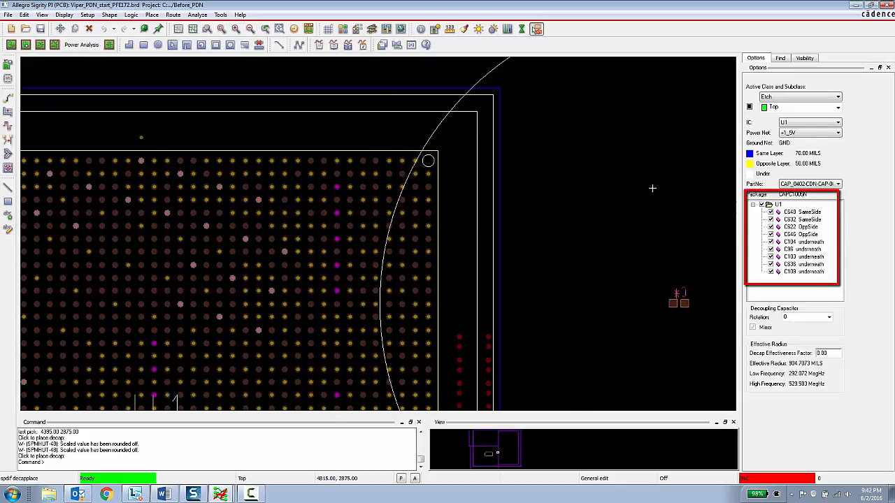
{"action": "scroll", "coordinate": [526, 171], "scroll_direction": "down", "scroll_amount": 2}
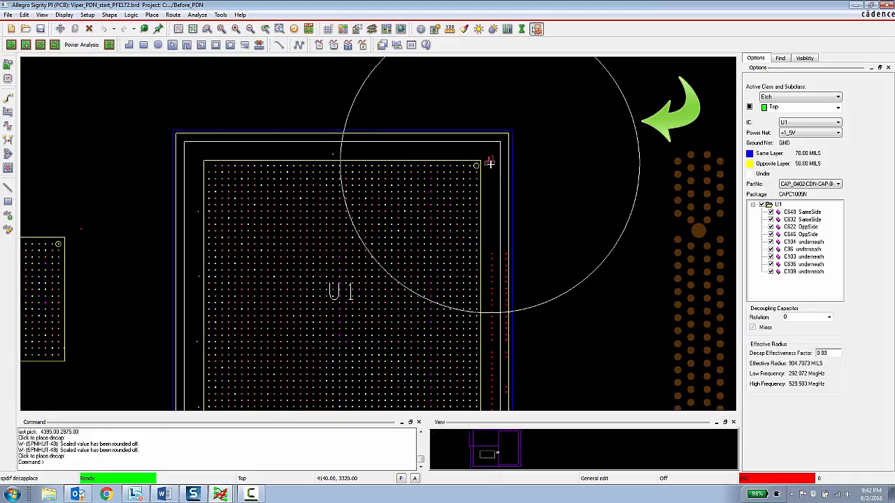
{"action": "left_click", "coordinate": [489, 163]}
{"action": "left_click", "coordinate": [491, 179]}
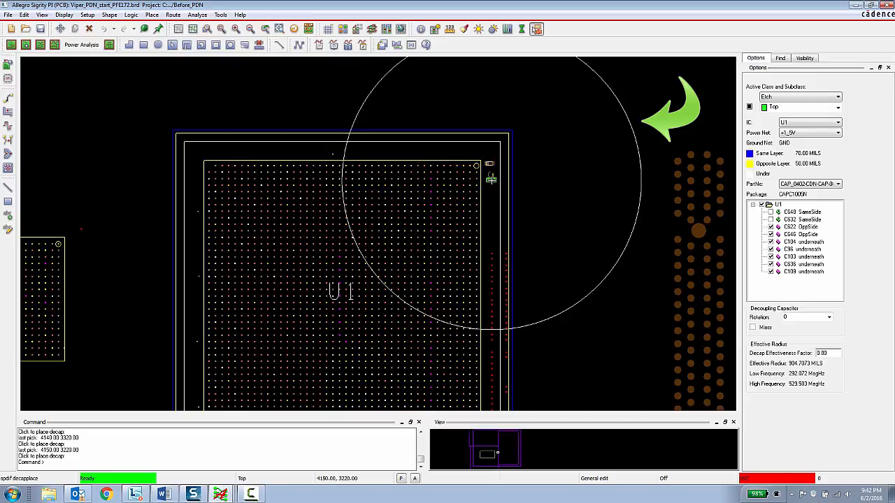
{"action": "left_click", "coordinate": [537, 193]}
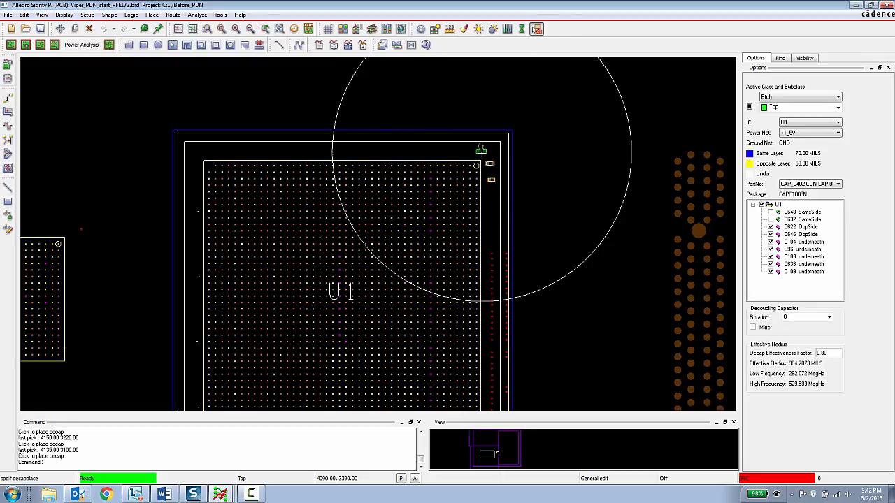
{"action": "left_click", "coordinate": [481, 151]}
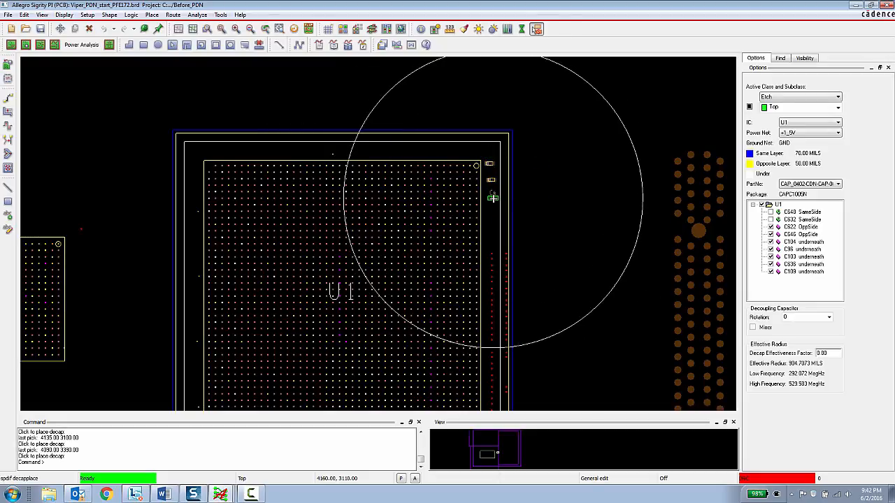
{"action": "right_click", "coordinate": [492, 198]}
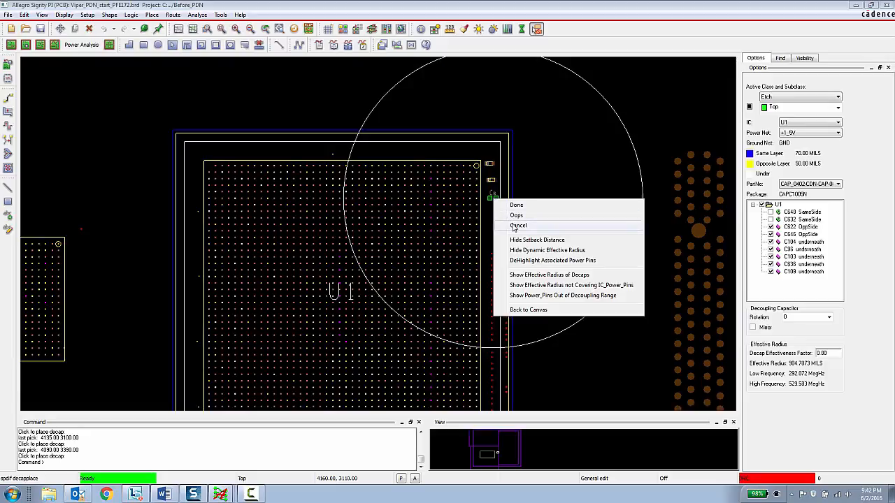
{"action": "left_click", "coordinate": [516, 226]}
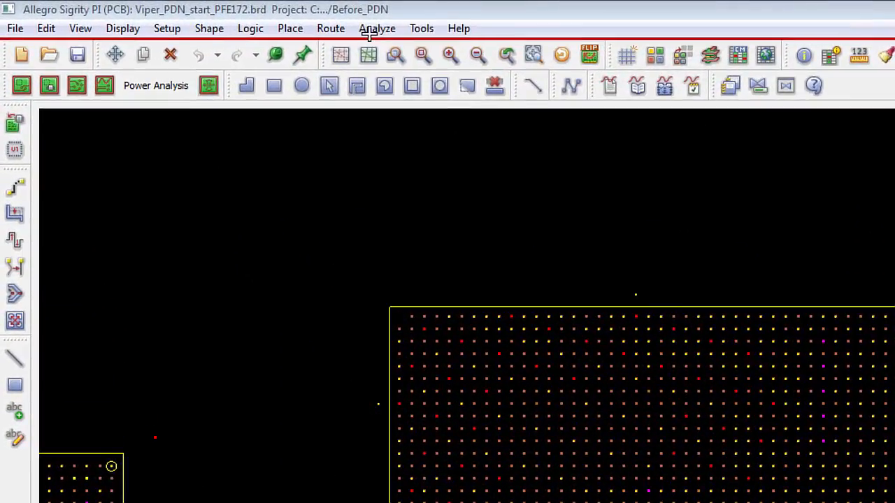
Step: Open the Power Feasibility Editor and review its P/G nets setup, IC component setup and decap configuration
{"action": "left_click", "coordinate": [383, 34]}
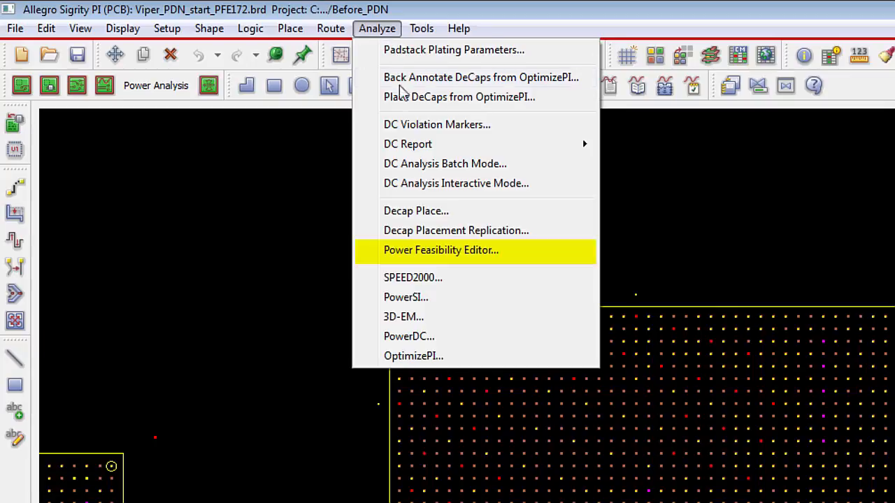
{"action": "left_click", "coordinate": [455, 255]}
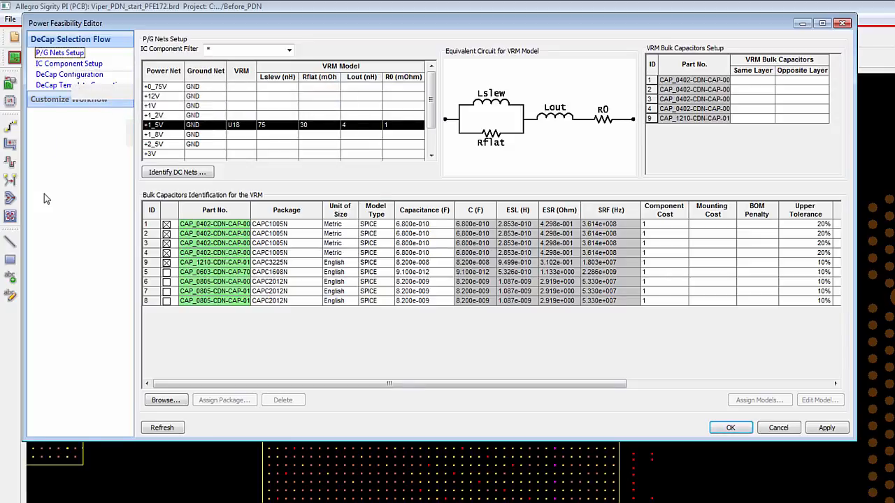
{"action": "left_click", "coordinate": [64, 64]}
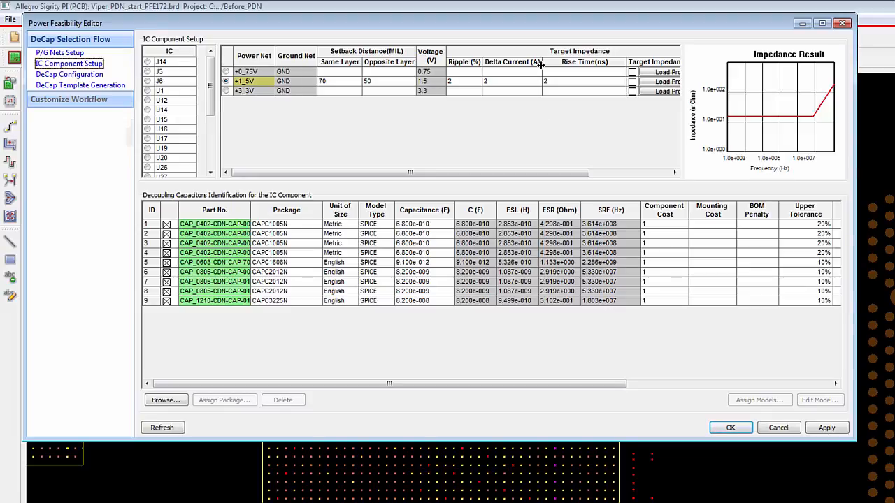
{"action": "left_click", "coordinate": [91, 75]}
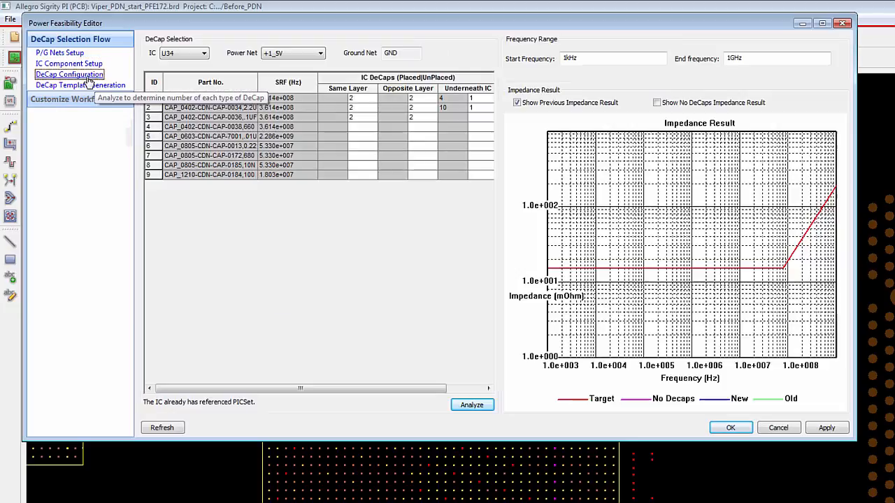
{"action": "left_click", "coordinate": [82, 65]}
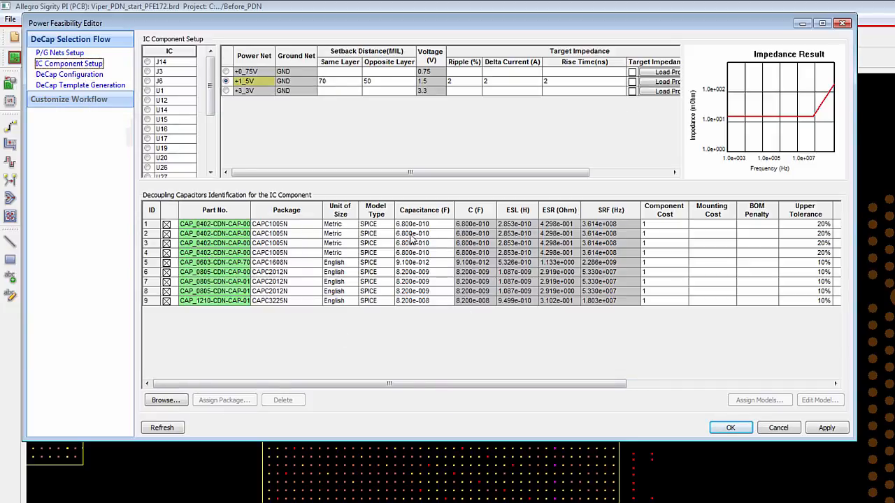
{"action": "left_click", "coordinate": [70, 74]}
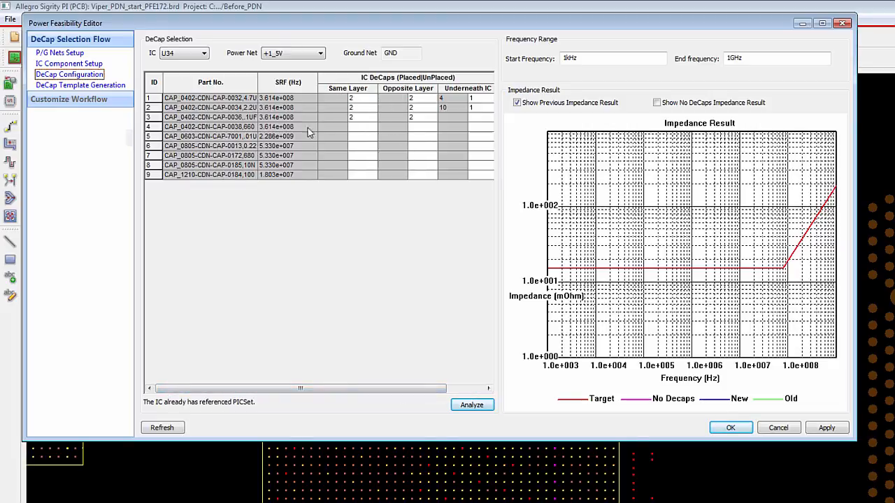
Step: Analyze U34's decap configuration on +1_5V, review its decap template summary and close the editor without applying changes
{"action": "left_click", "coordinate": [485, 408]}
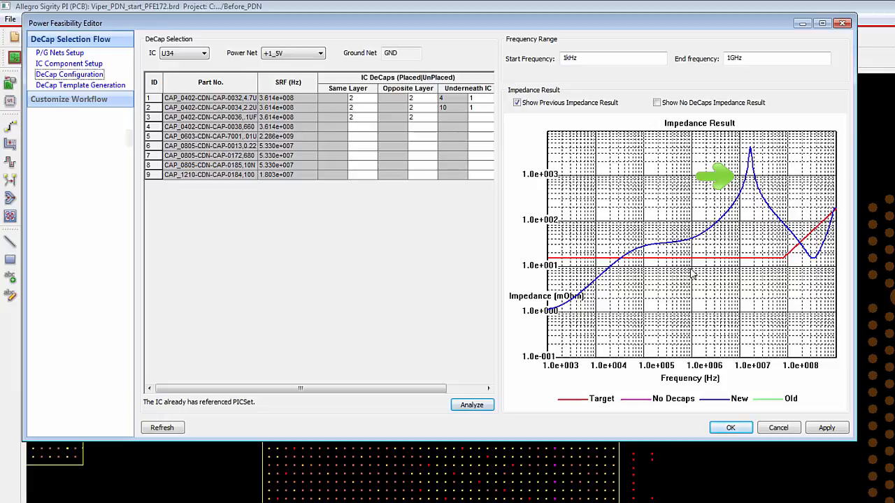
{"action": "left_click", "coordinate": [80, 85]}
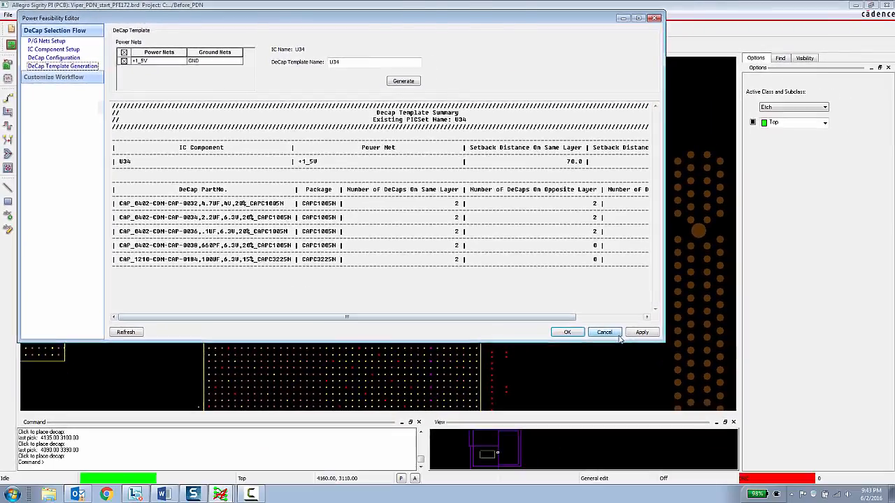
{"action": "left_click", "coordinate": [792, 430]}
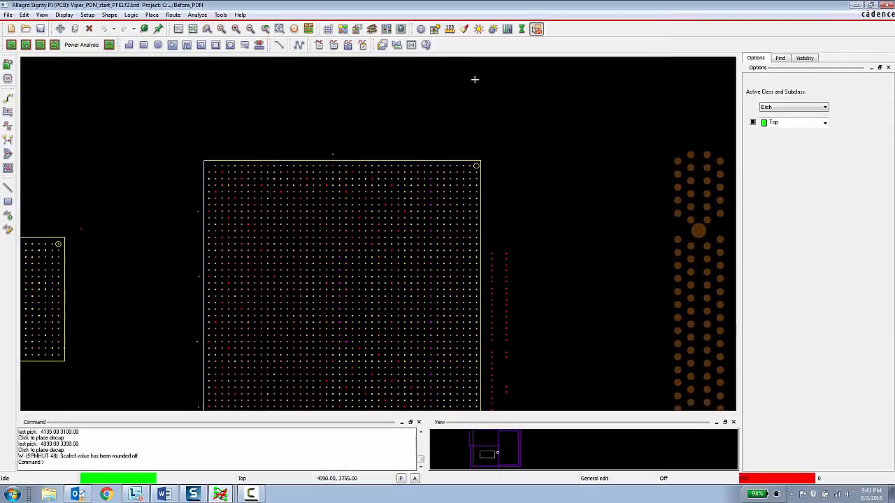
Step: Open the Constraint Manager and review the Power Integrity decap templates for the components and the constraint sets
{"action": "left_click", "coordinate": [386, 30]}
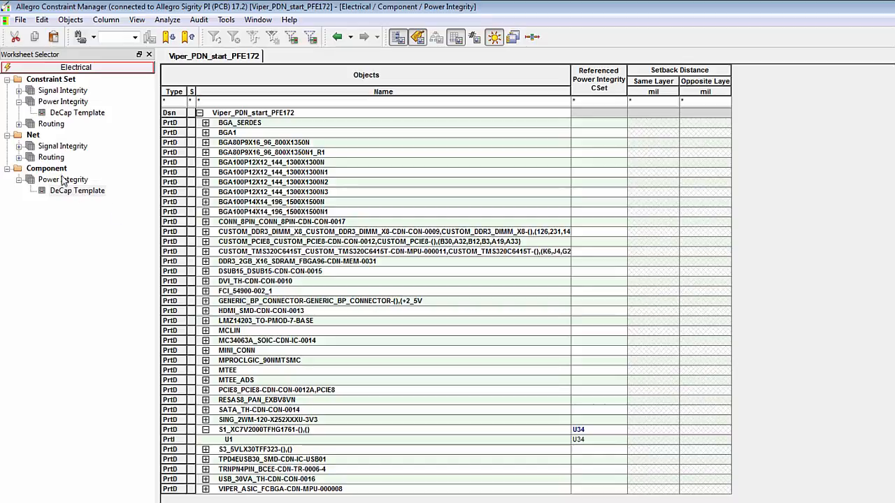
{"action": "left_click", "coordinate": [73, 199]}
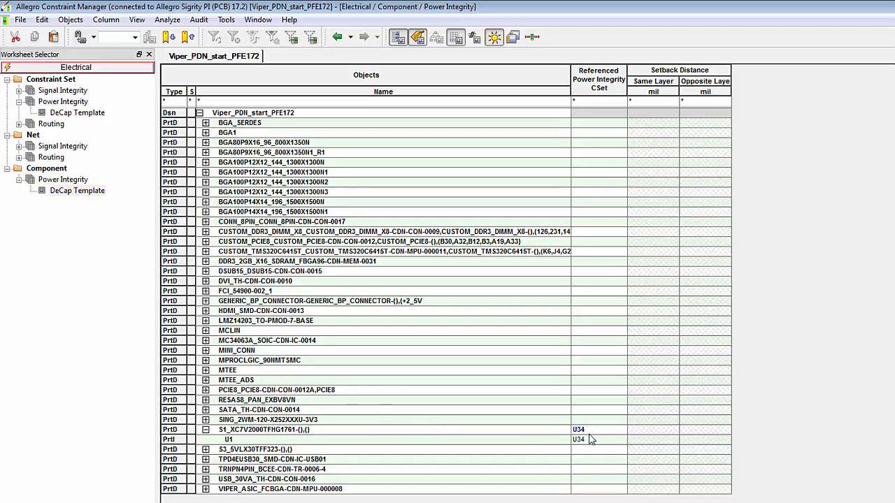
{"action": "left_click", "coordinate": [64, 113]}
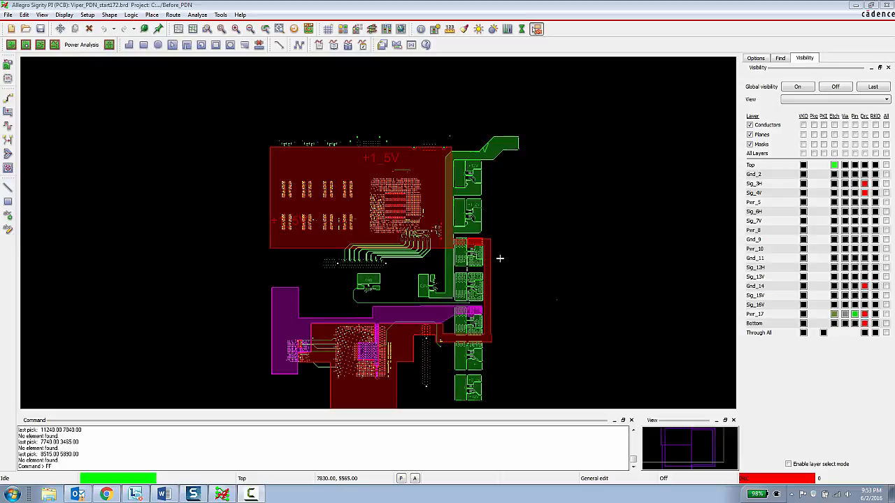
Step: Make the Top layer's DRC markers and pins visible and inspect the +1_5V shape at the voltage regulator
{"action": "left_click", "coordinate": [500, 259]}
{"action": "left_click", "coordinate": [504, 259]}
{"action": "scroll", "coordinate": [476, 246], "scroll_direction": "up", "scroll_amount": 5}
{"action": "scroll", "coordinate": [476, 238], "scroll_direction": "down", "scroll_amount": 1}
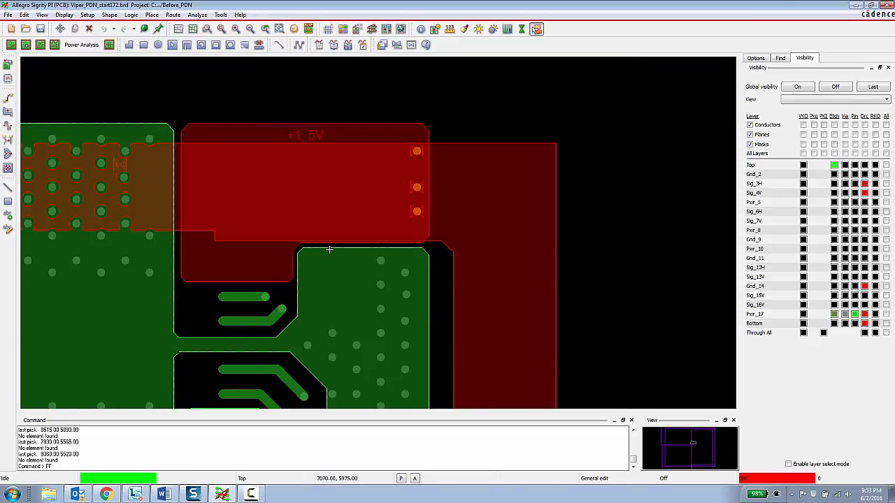
{"action": "scroll", "coordinate": [332, 250], "scroll_direction": "down", "scroll_amount": 2}
{"action": "left_click", "coordinate": [863, 165]}
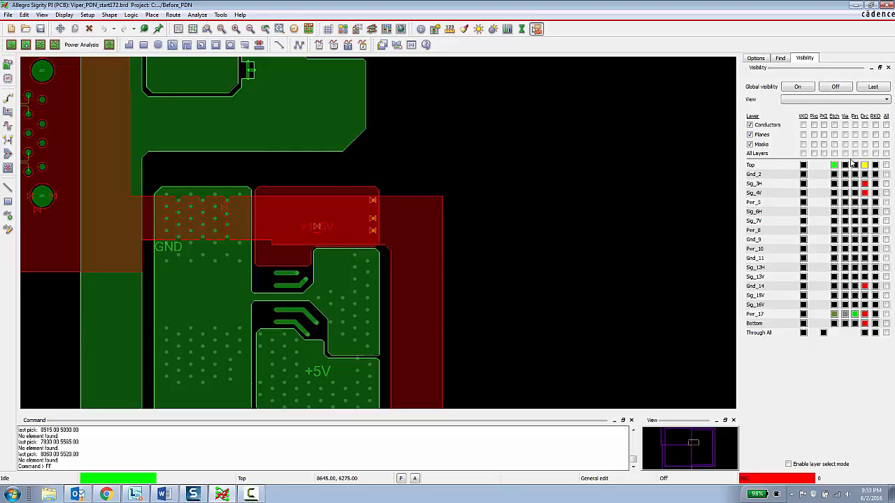
{"action": "left_click", "coordinate": [854, 165]}
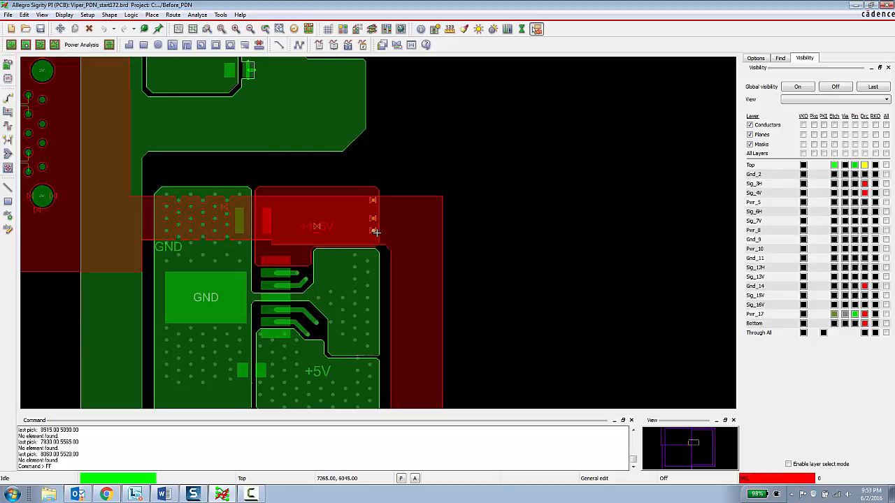
Step: Start DC Analysis Interactive Mode for the board and save the changes made to Viper_PDN_start172.brd
{"action": "scroll", "coordinate": [377, 222], "scroll_direction": "down", "scroll_amount": 5}
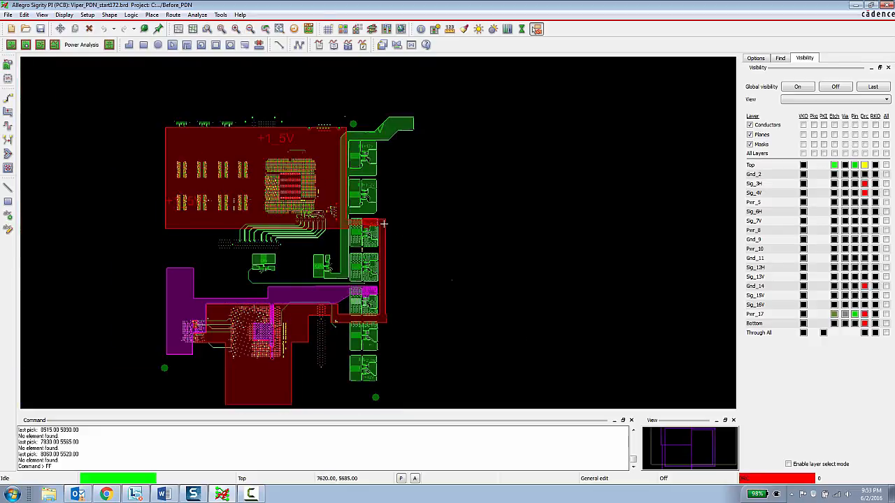
{"action": "scroll", "coordinate": [386, 233], "scroll_direction": "up", "scroll_amount": 4}
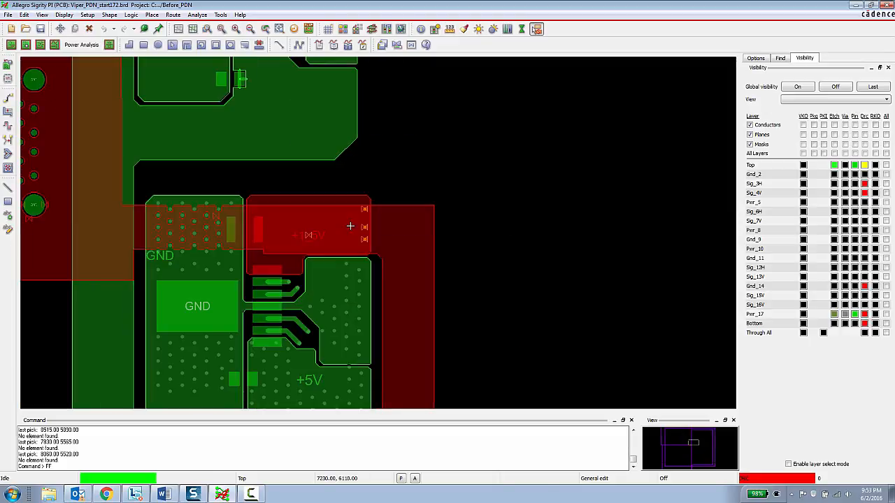
{"action": "scroll", "coordinate": [365, 216], "scroll_direction": "down", "scroll_amount": 5}
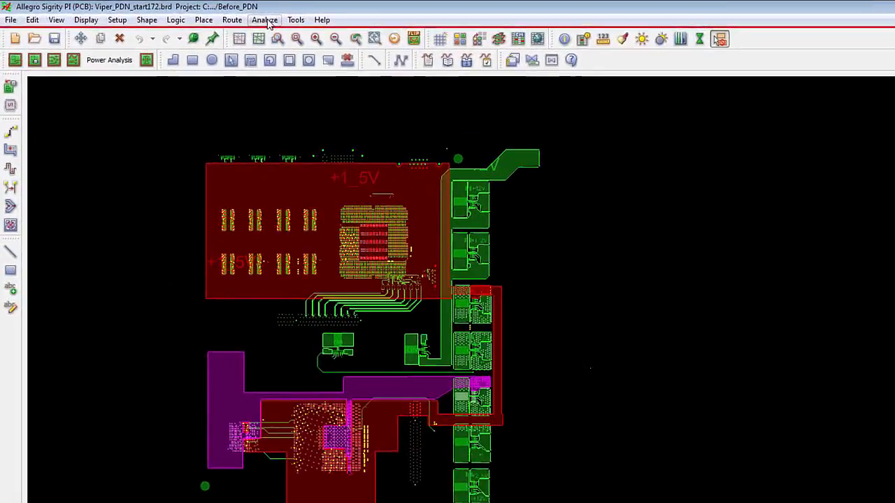
{"action": "left_click", "coordinate": [269, 22]}
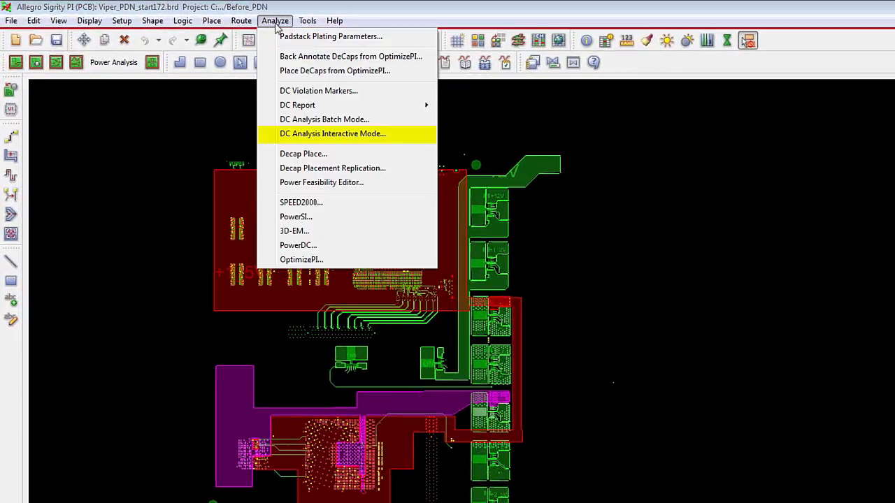
{"action": "left_click", "coordinate": [328, 137]}
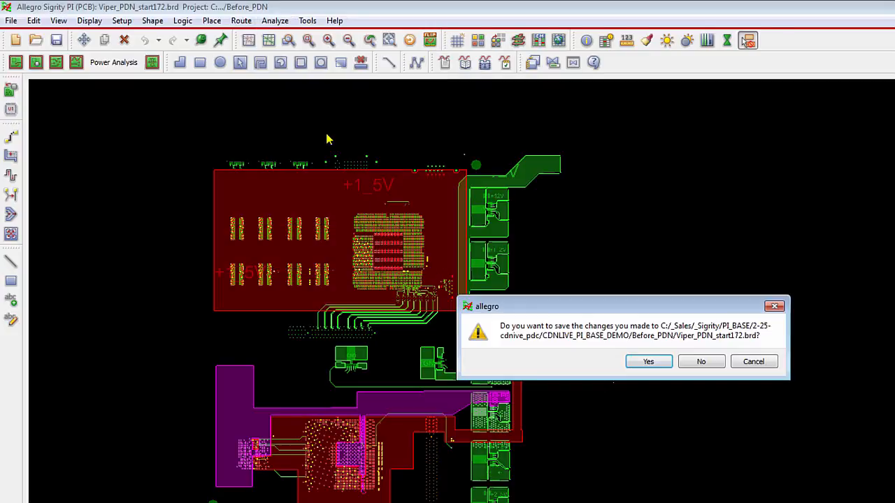
{"action": "left_click", "coordinate": [642, 365]}
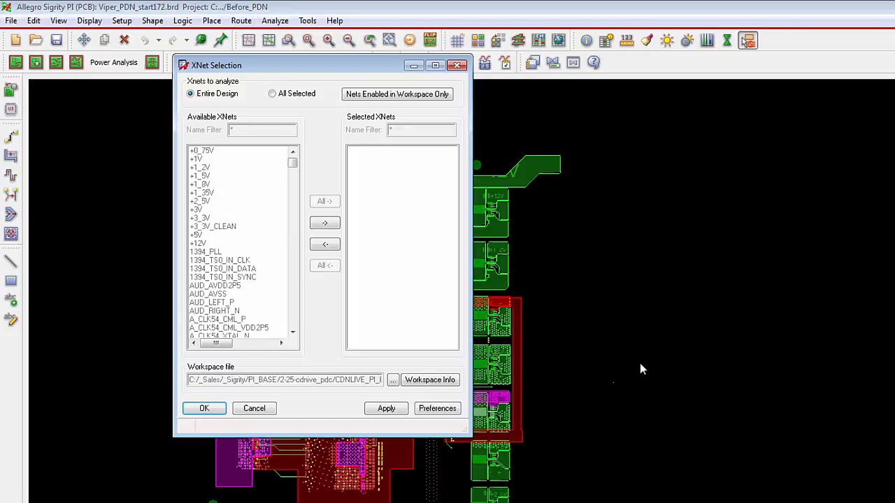
Step: Open the PowerDC workspace information and examine its VRM, sink, discrete, power net and ground net settings
{"action": "left_click", "coordinate": [429, 384]}
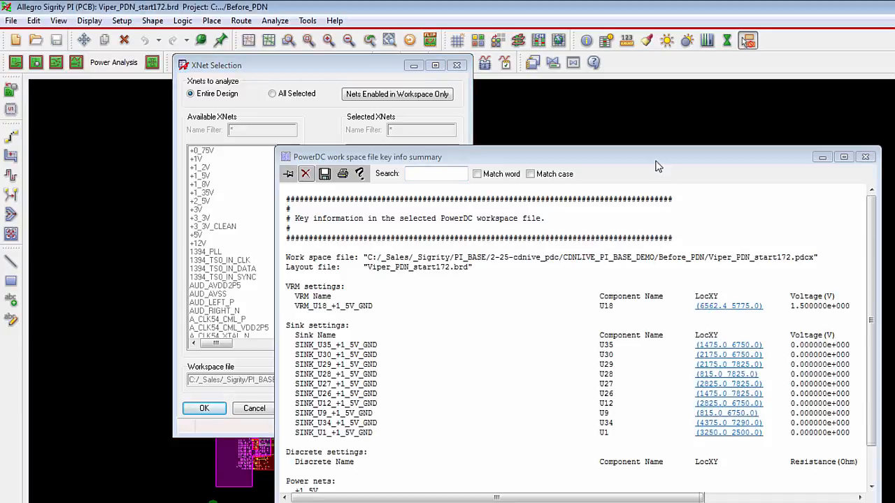
{"action": "left_click_drag", "start_coordinate": [657, 162], "coordinate": [778, 117]}
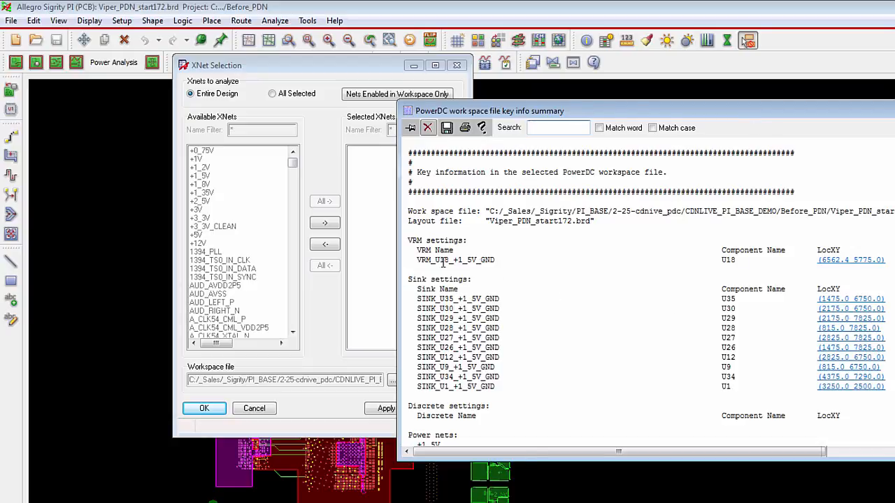
{"action": "left_click_drag", "start_coordinate": [502, 260], "coordinate": [418, 254]}
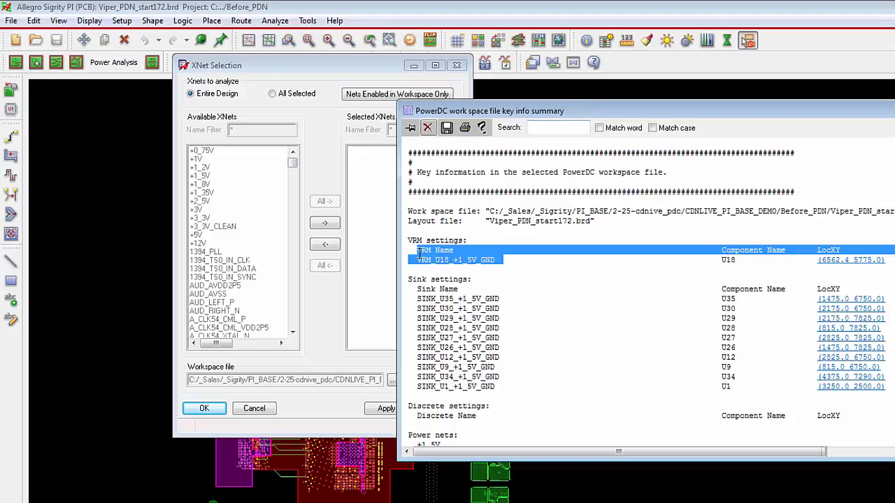
{"action": "left_click_drag", "start_coordinate": [540, 398], "coordinate": [411, 300]}
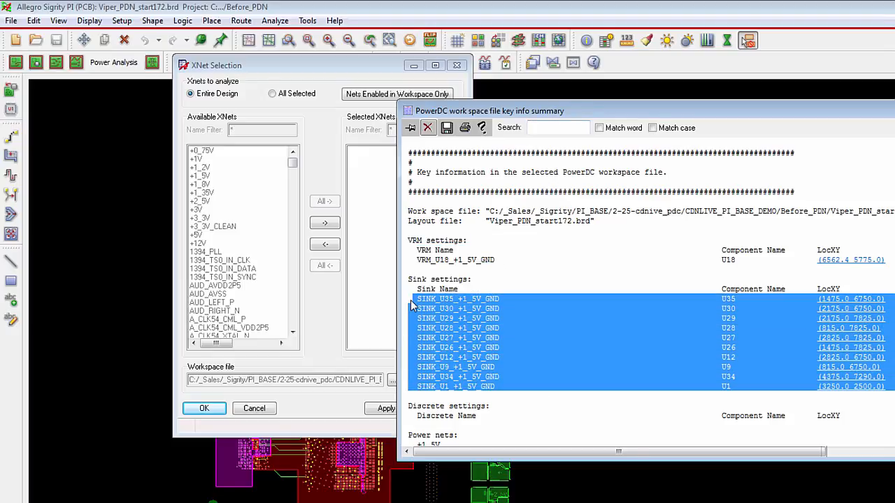
{"action": "scroll", "coordinate": [559, 371], "scroll_direction": "down", "scroll_amount": 1}
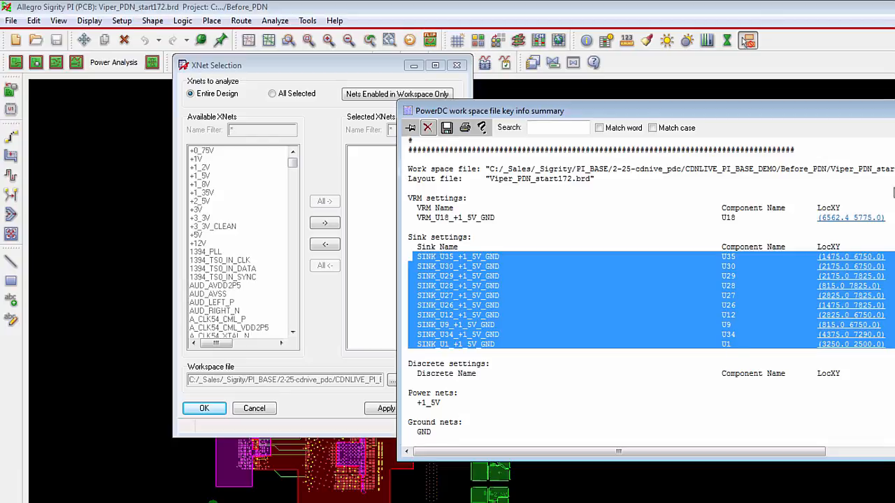
Step: Close the workspace summary and run the interactive DC analysis with the XNet selection set to the entire design
{"action": "left_click", "coordinate": [747, 41]}
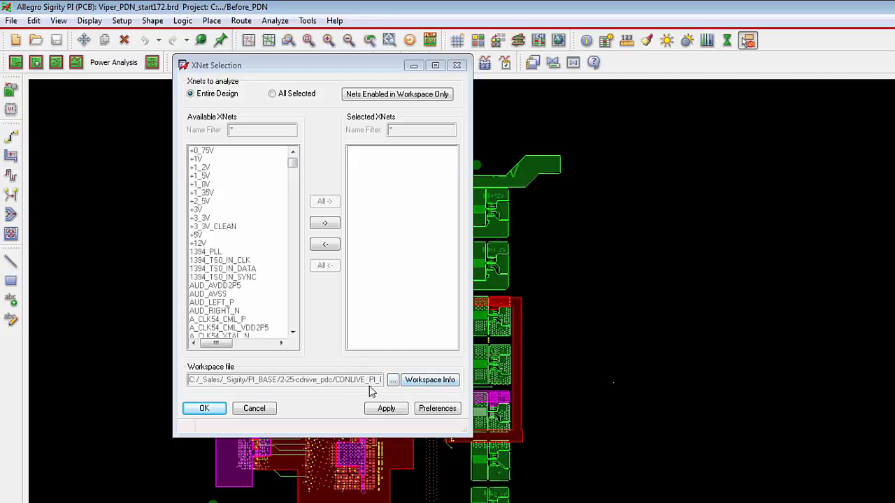
{"action": "left_click", "coordinate": [203, 409]}
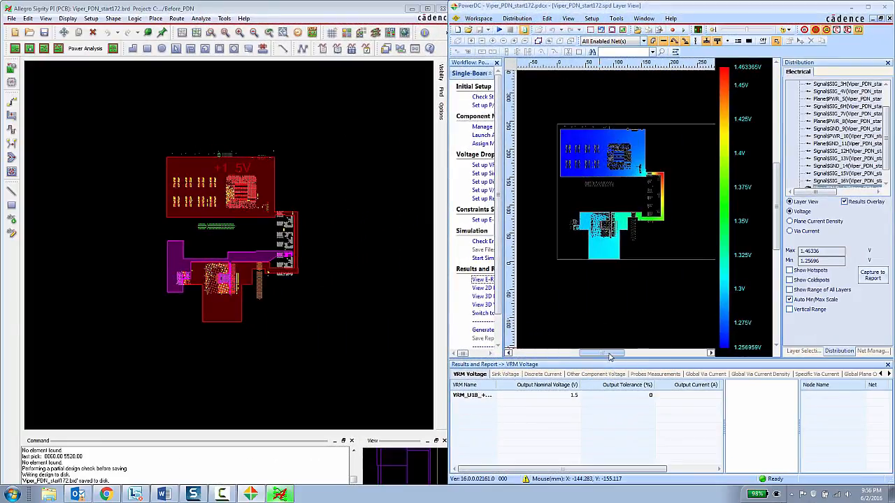
Step: Examine the +1_5V voltage distribution across the plane, the narrow neck and the regulator corner in the synchronized layout and PowerDC views
{"action": "left_click", "coordinate": [311, 237]}
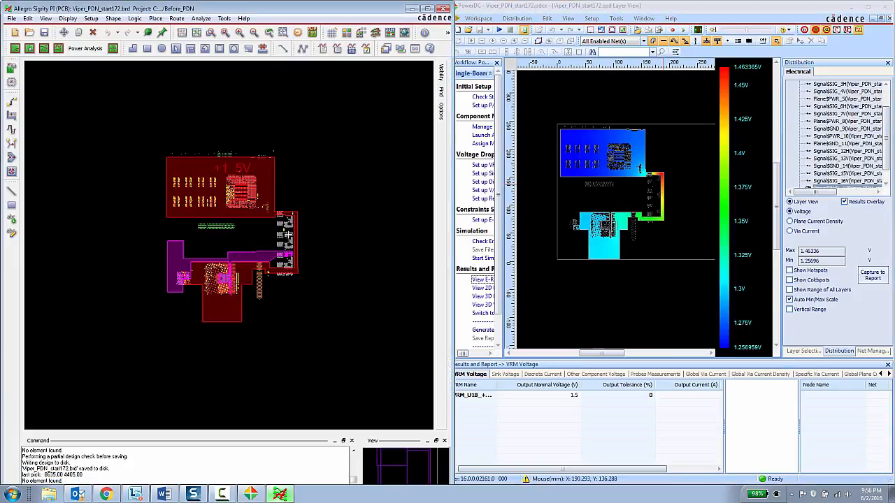
{"action": "scroll", "coordinate": [287, 235], "scroll_direction": "up", "scroll_amount": 4}
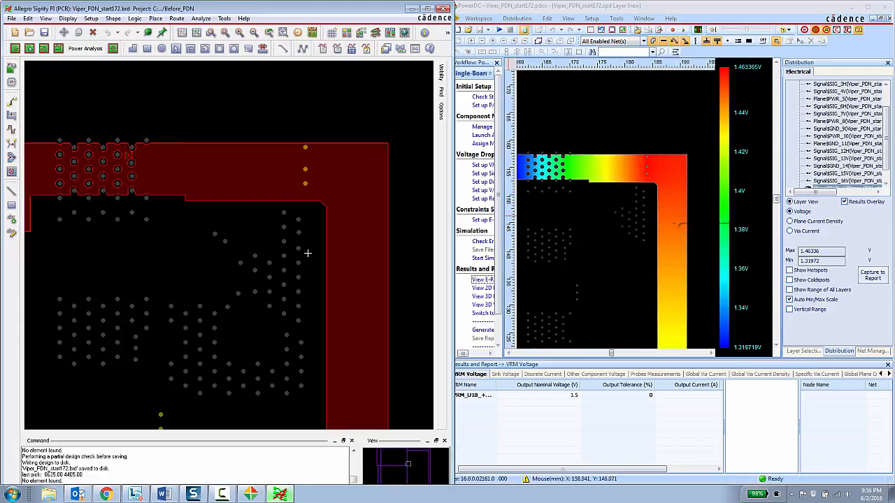
{"action": "left_click", "coordinate": [251, 226]}
{"action": "scroll", "coordinate": [251, 226], "scroll_direction": "down", "scroll_amount": 3}
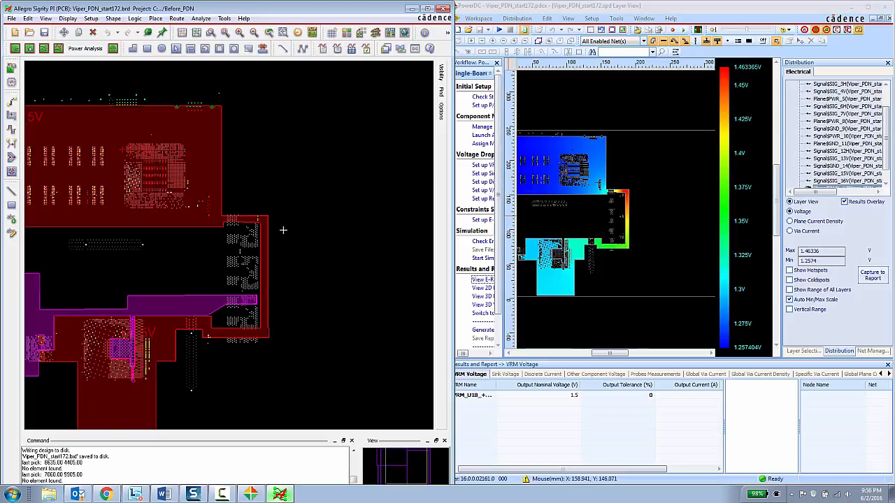
{"action": "scroll", "coordinate": [284, 230], "scroll_direction": "down", "scroll_amount": 2}
{"action": "scroll", "coordinate": [253, 240], "scroll_direction": "up", "scroll_amount": 4}
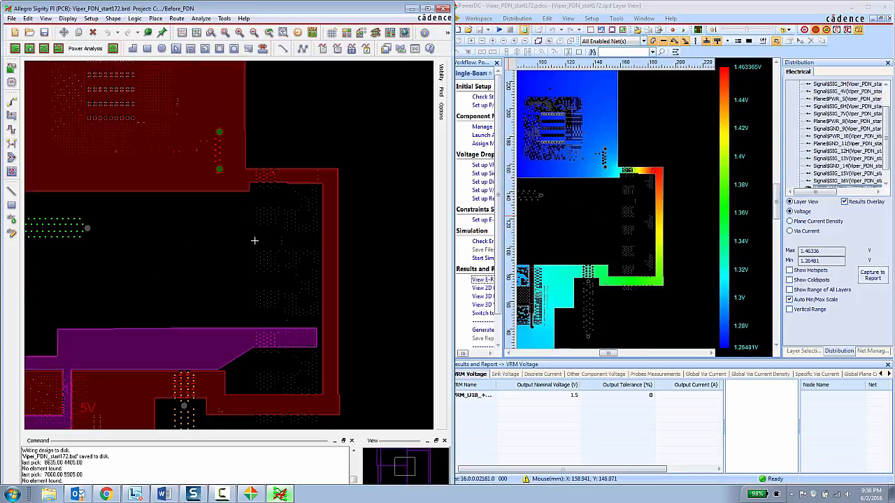
{"action": "scroll", "coordinate": [254, 241], "scroll_direction": "up", "scroll_amount": 2}
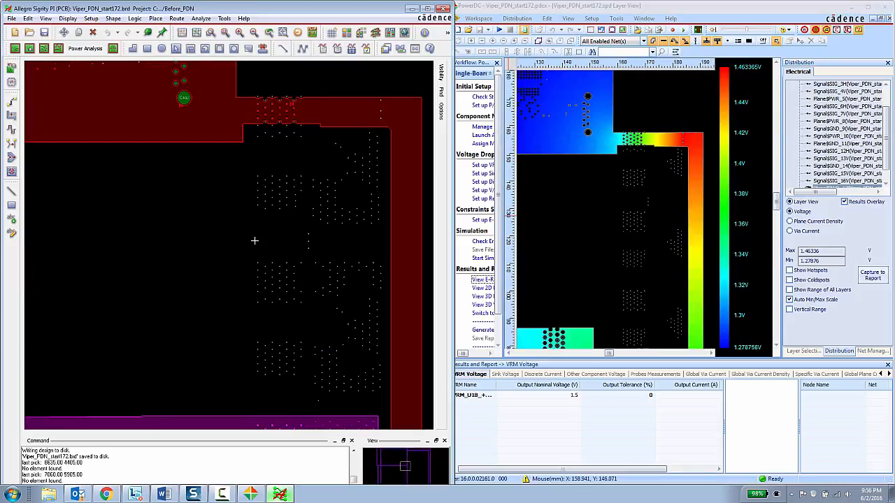
{"action": "scroll", "coordinate": [255, 241], "scroll_direction": "down", "scroll_amount": 4}
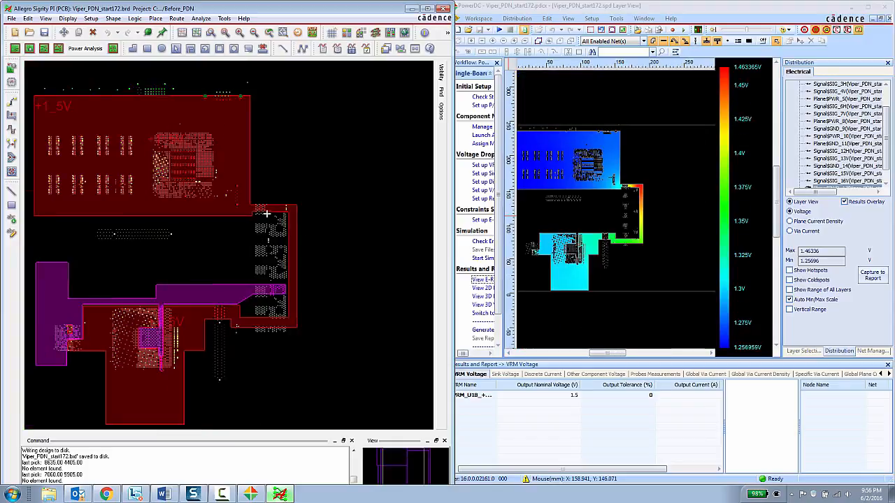
{"action": "scroll", "coordinate": [280, 204], "scroll_direction": "up", "scroll_amount": 3}
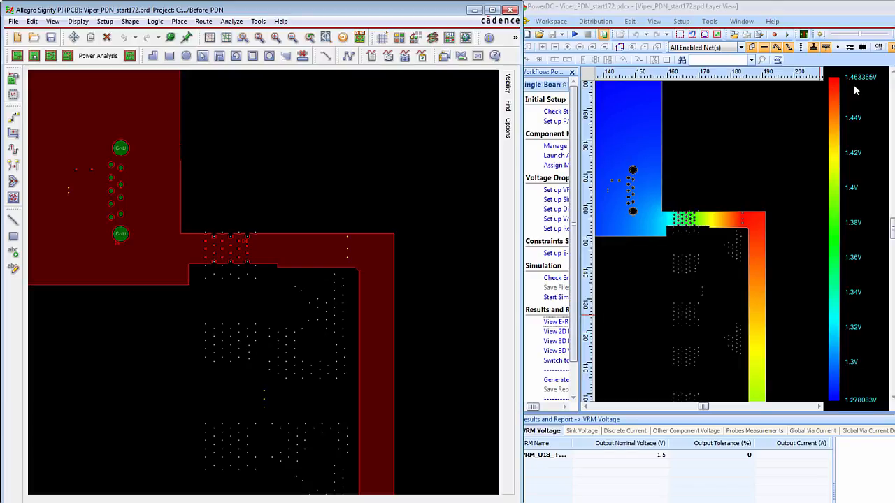
{"action": "left_click", "coordinate": [749, 172]}
{"action": "scroll", "coordinate": [750, 173], "scroll_direction": "down", "scroll_amount": 3}
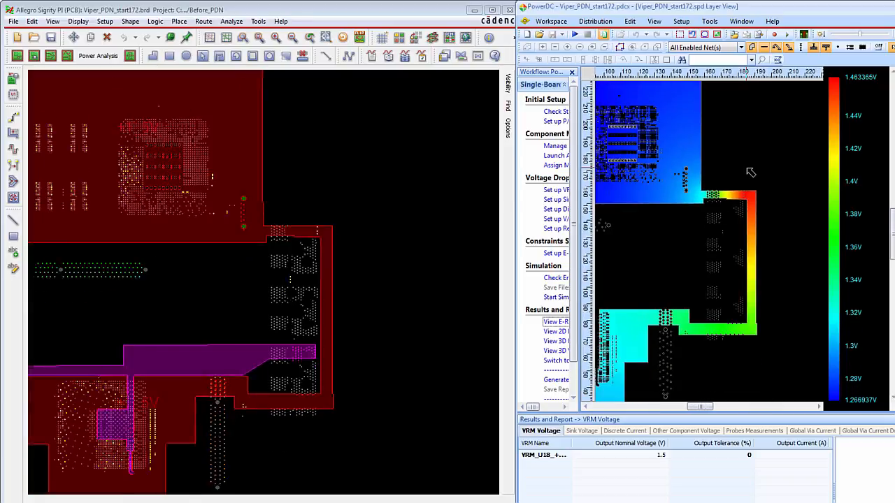
{"action": "scroll", "coordinate": [750, 172], "scroll_direction": "down", "scroll_amount": 1}
{"action": "scroll", "coordinate": [732, 225], "scroll_direction": "down", "scroll_amount": 1}
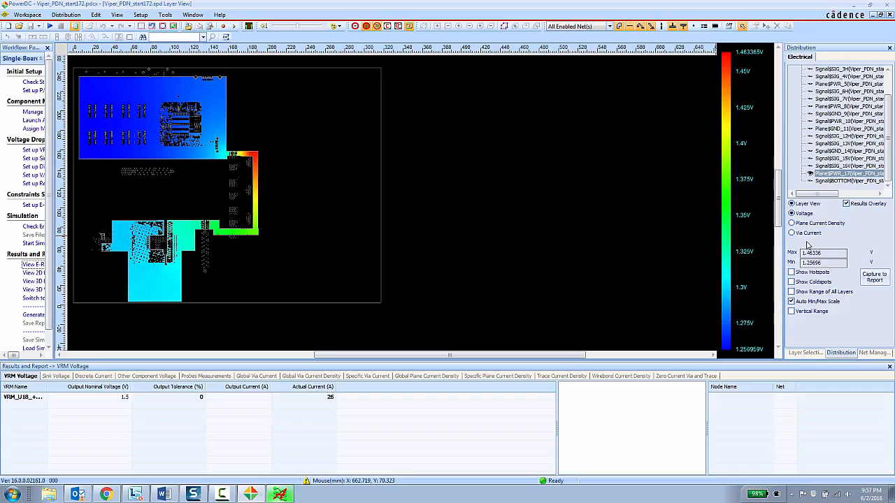
Step: Display the plane current density on layer PWR_17 and inspect the narrow +1_5V neck near the regulator vias
{"action": "left_click", "coordinate": [794, 224]}
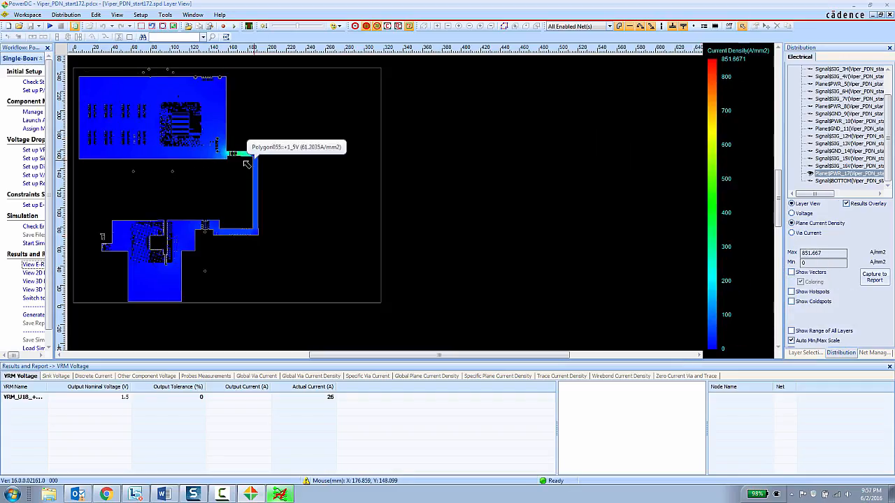
{"action": "scroll", "coordinate": [256, 157], "scroll_direction": "up", "scroll_amount": 1}
{"action": "scroll", "coordinate": [255, 157], "scroll_direction": "up", "scroll_amount": 1}
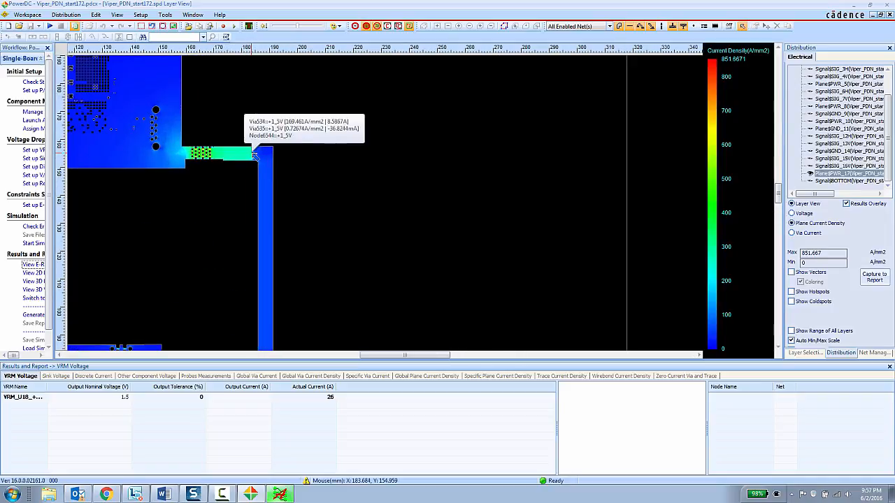
Step: Display the absolute via current with hotspots shown and check the current of the +1_5V vias at the plane's corner
{"action": "left_click", "coordinate": [799, 235]}
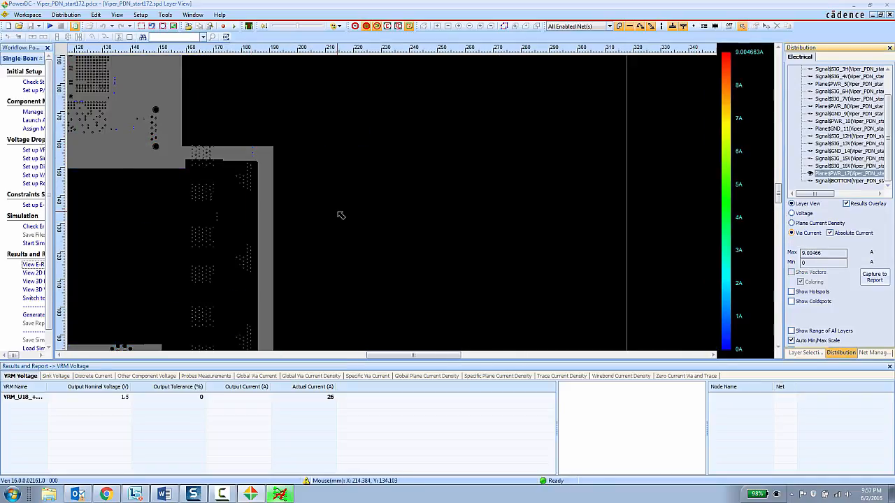
{"action": "middle_click_drag", "start_coordinate": [353, 209], "coordinate": [514, 207]}
{"action": "scroll", "coordinate": [512, 206], "scroll_direction": "down", "scroll_amount": 1}
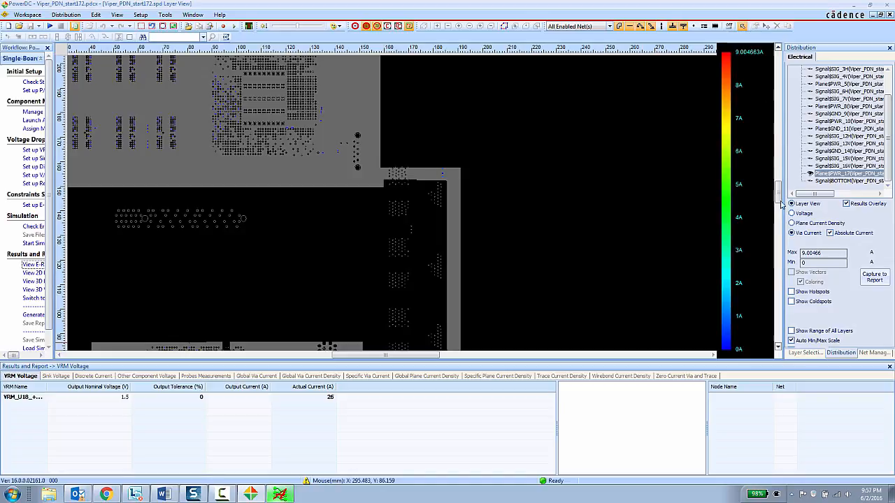
{"action": "left_click", "coordinate": [791, 291]}
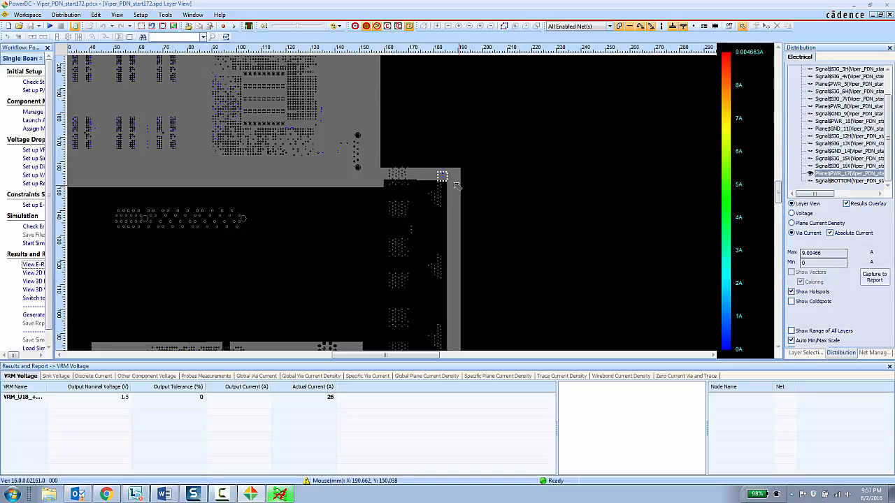
{"action": "scroll", "coordinate": [443, 177], "scroll_direction": "up", "scroll_amount": 3}
{"action": "scroll", "coordinate": [442, 177], "scroll_direction": "up", "scroll_amount": 3}
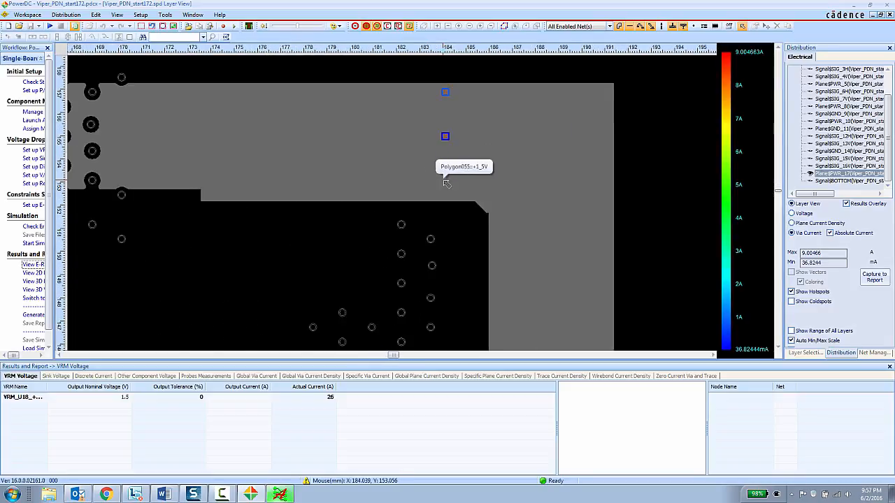
{"action": "scroll", "coordinate": [487, 200], "scroll_direction": "up", "scroll_amount": 1}
{"action": "mouse_move", "coordinate": [429, 218]}
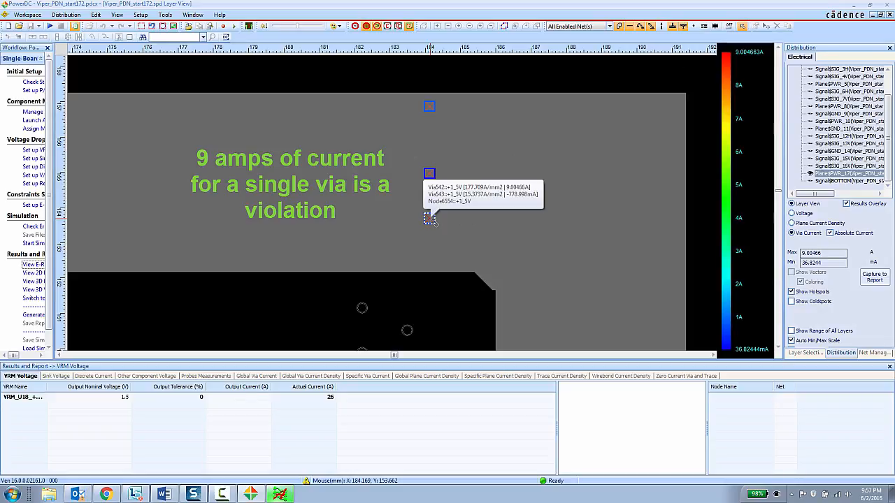
{"action": "scroll", "coordinate": [430, 219], "scroll_direction": "down", "scroll_amount": 5}
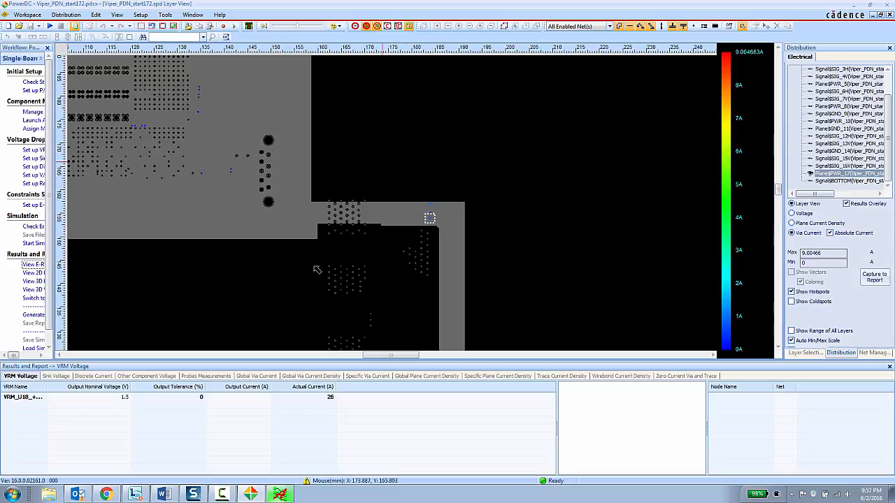
Step: Switch to Allegro Sigrity PI and open the DC violation markers for the Viper_PDN_start172 simulation result
{"action": "left_click", "coordinate": [282, 497]}
{"action": "scroll", "coordinate": [395, 176], "scroll_direction": "up", "scroll_amount": 4}
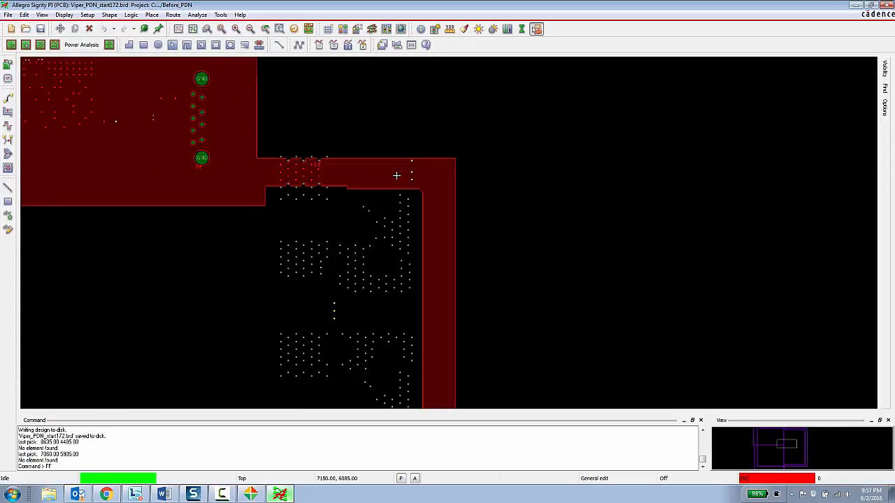
{"action": "scroll", "coordinate": [395, 175], "scroll_direction": "down", "scroll_amount": 4}
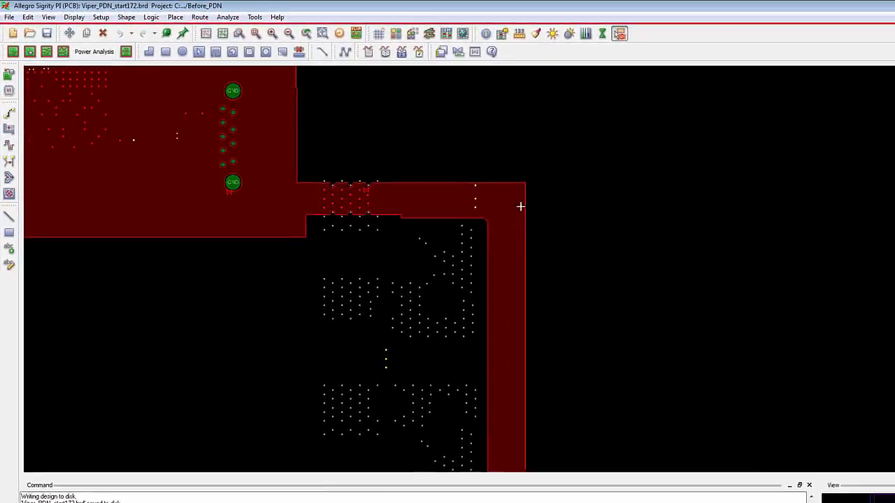
{"action": "left_click", "coordinate": [299, 22]}
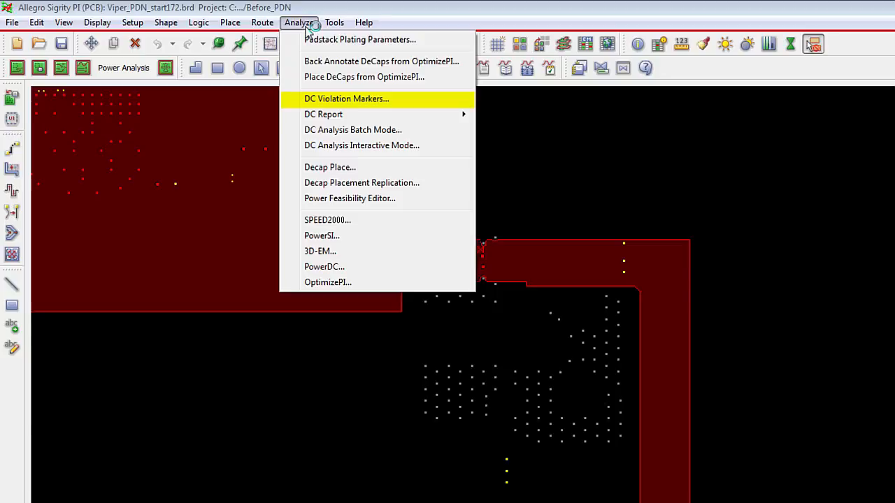
{"action": "left_click", "coordinate": [325, 100]}
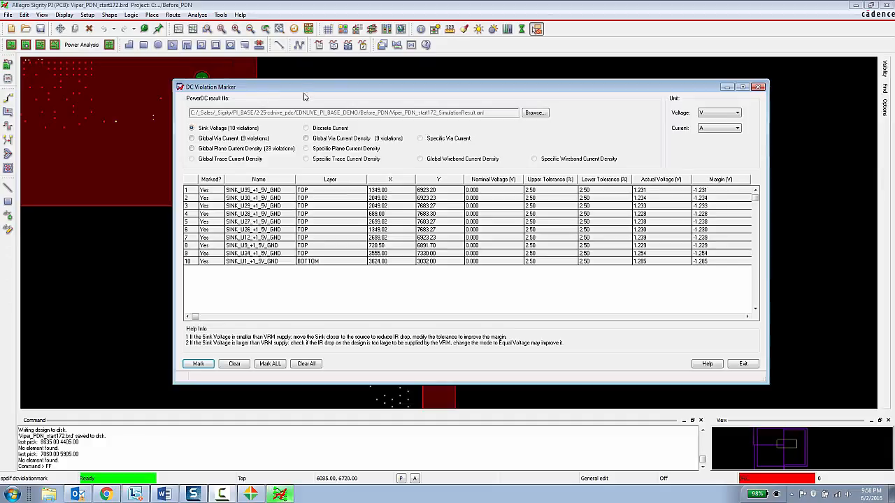
{"action": "left_click_drag", "start_coordinate": [302, 90], "coordinate": [460, 84]}
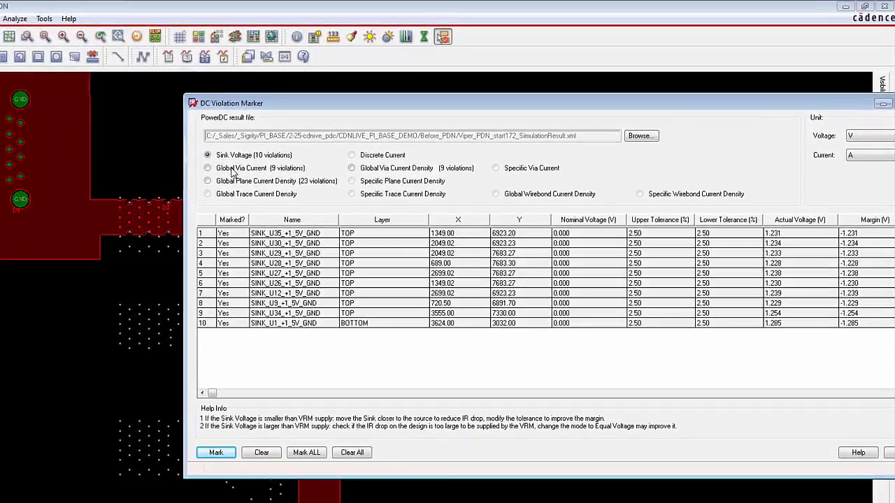
Step: List the global via current violations, locate Via532 of +1_5V on the board and inspect the three marked vias
{"action": "left_click", "coordinate": [351, 134]}
{"action": "mouse_move", "coordinate": [364, 106]}
{"action": "left_mouse_down"}
{"action": "mouse_move", "coordinate": [322, 282]}
{"action": "mouse_move", "coordinate": [328, 238]}
{"action": "left_mouse_up"}
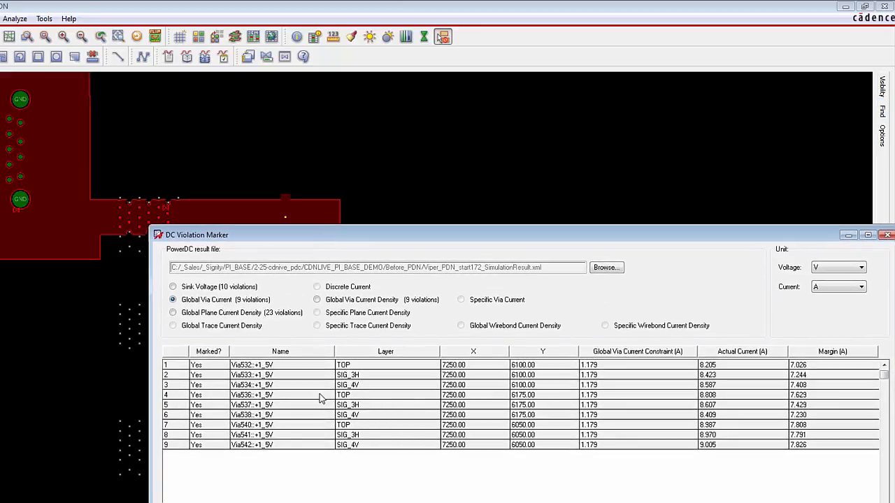
{"action": "left_click", "coordinate": [218, 402]}
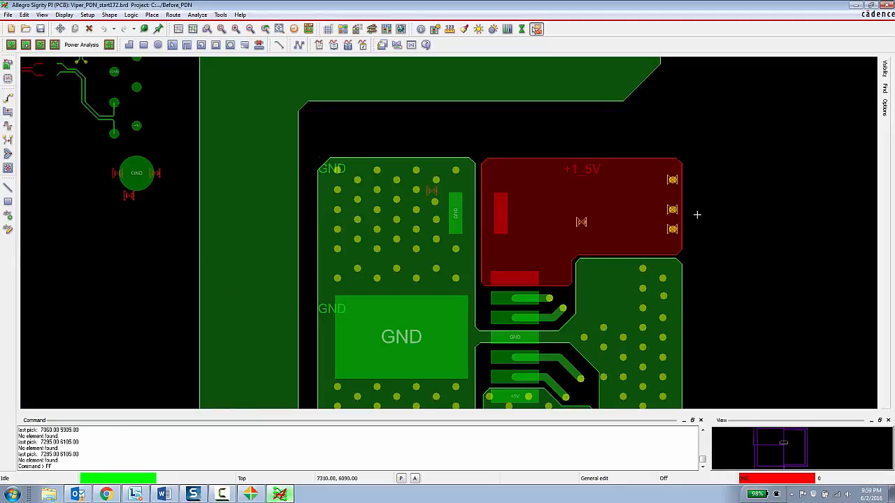
{"action": "scroll", "coordinate": [696, 215], "scroll_direction": "up", "scroll_amount": 3}
{"action": "scroll", "coordinate": [697, 215], "scroll_direction": "down", "scroll_amount": 3}
{"action": "scroll", "coordinate": [697, 214], "scroll_direction": "up", "scroll_amount": 3}
{"action": "scroll", "coordinate": [696, 214], "scroll_direction": "down", "scroll_amount": 3}
{"action": "scroll", "coordinate": [697, 215], "scroll_direction": "up", "scroll_amount": 3}
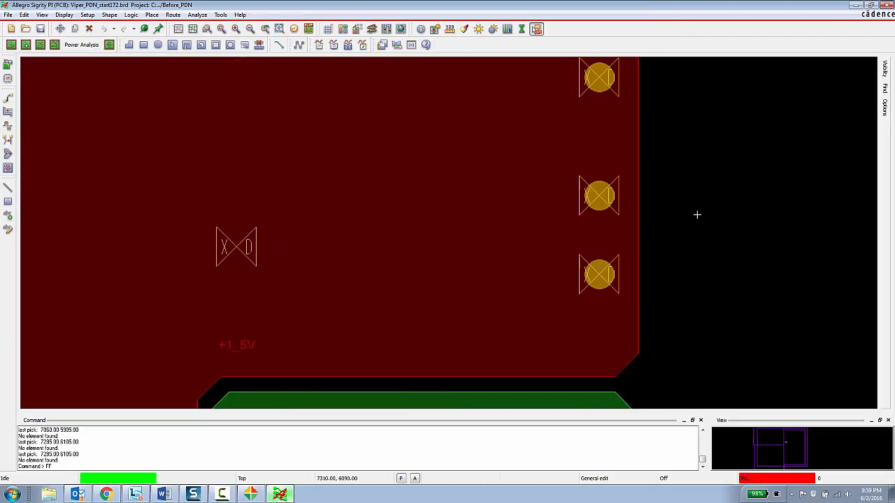
Step: Copy the uppermost marked +1_5V via into the top-layer shape as two side-by-side 5 by 5 rectangular arrays with 25.00 spacing
{"action": "left_click", "coordinate": [23, 14]}
{"action": "left_click", "coordinate": [47, 61]}
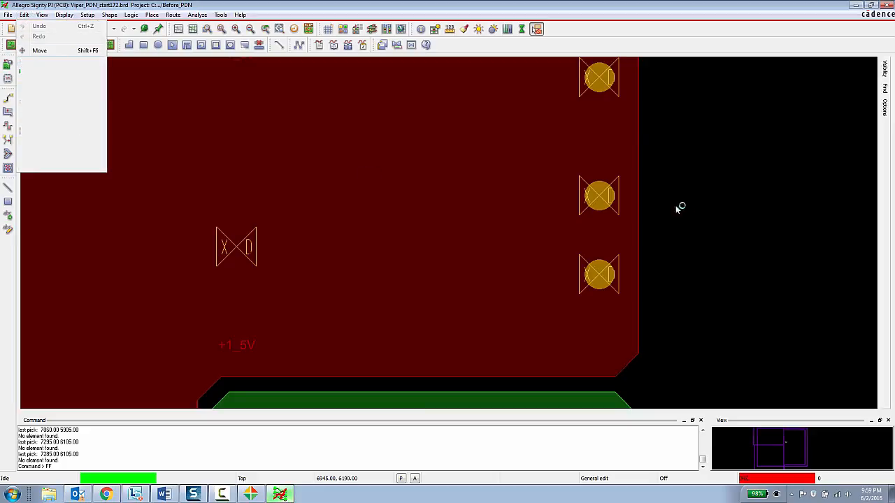
{"action": "left_click", "coordinate": [595, 78]}
{"action": "scroll", "coordinate": [501, 154], "scroll_direction": "down", "scroll_amount": 2}
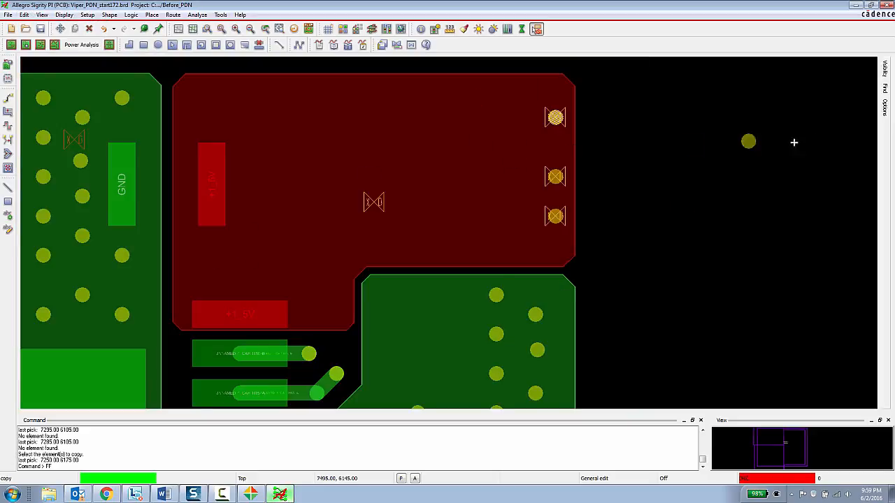
{"action": "left_click", "coordinate": [885, 106]}
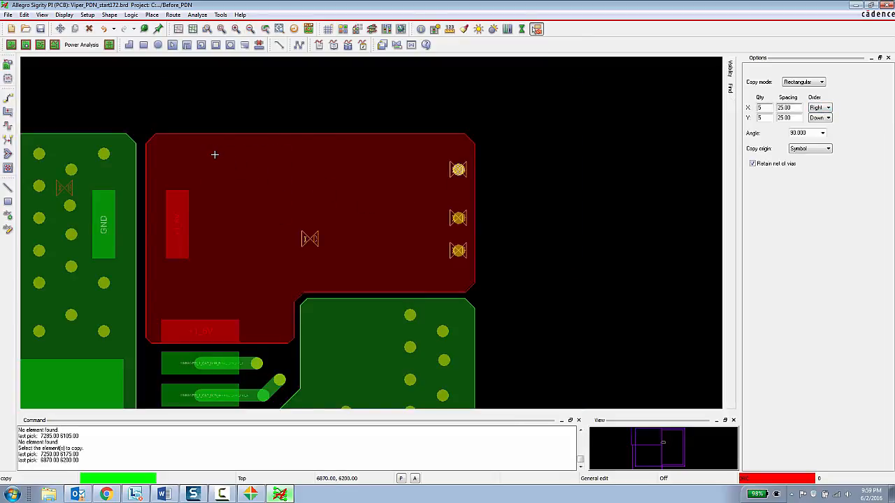
{"action": "left_click", "coordinate": [214, 154]}
{"action": "left_click", "coordinate": [302, 154]}
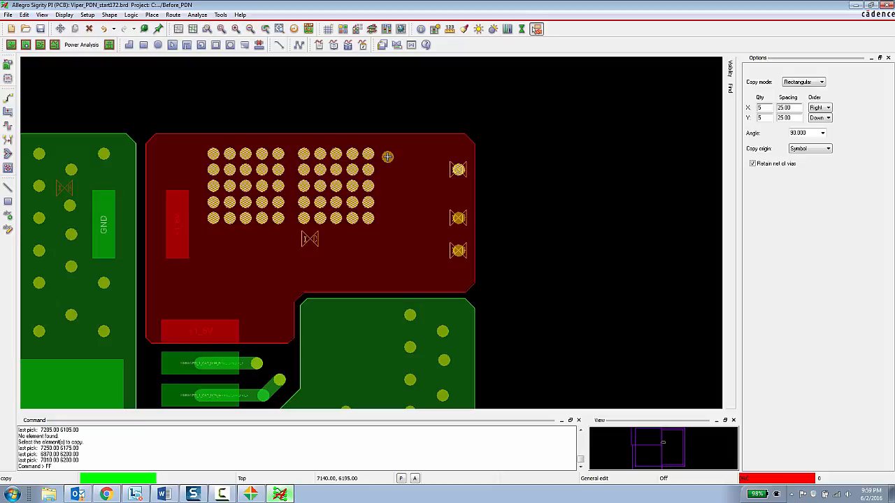
{"action": "right_click", "coordinate": [591, 168]}
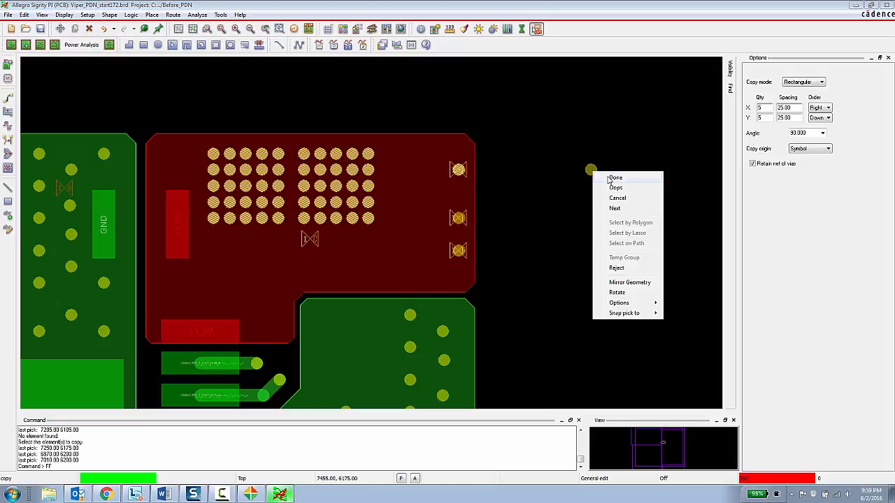
{"action": "left_click", "coordinate": [609, 177]}
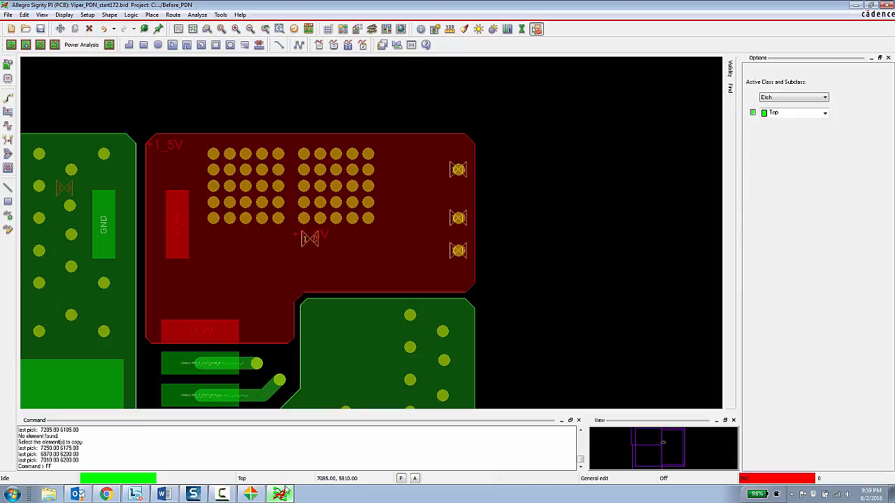
Step: Switch to PowerDC, display the net list and open the options for the +1_5V power net
{"action": "left_click", "coordinate": [250, 495]}
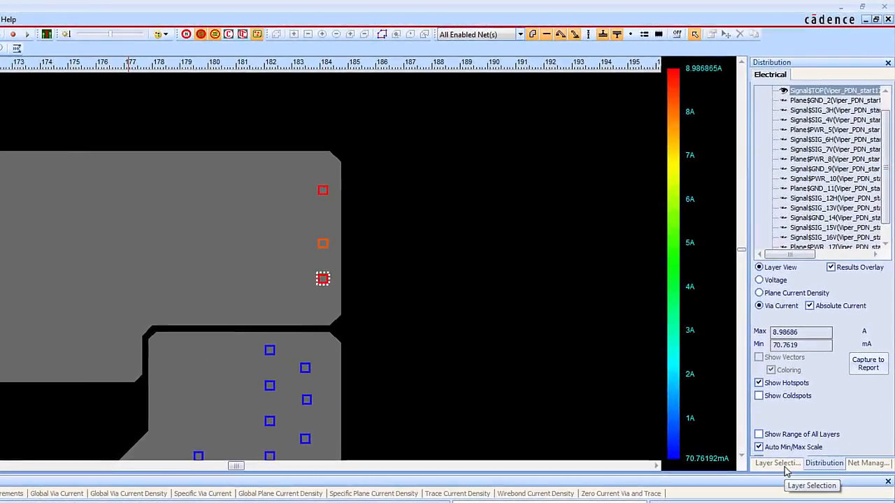
{"action": "left_click", "coordinate": [805, 352]}
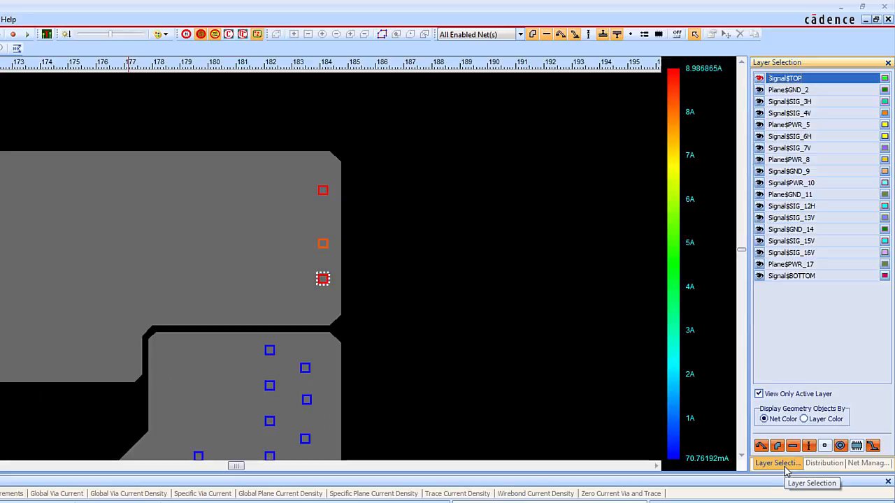
{"action": "left_click", "coordinate": [870, 464]}
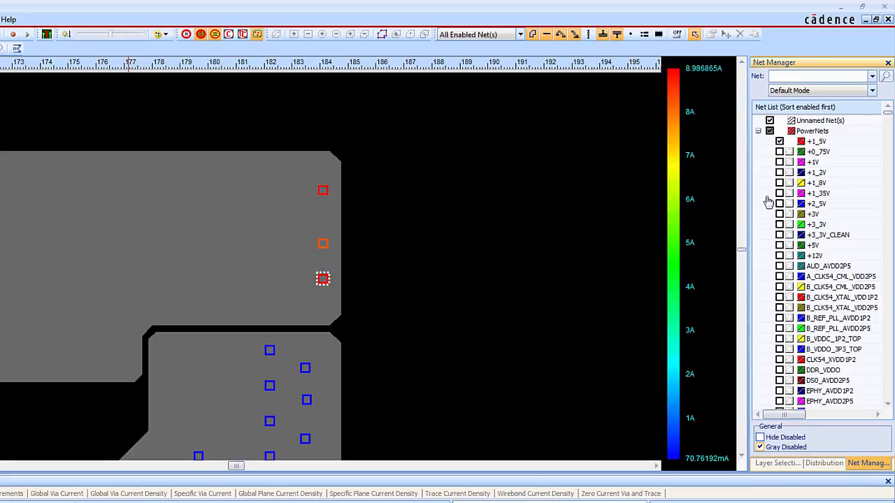
{"action": "right_click", "coordinate": [816, 142]}
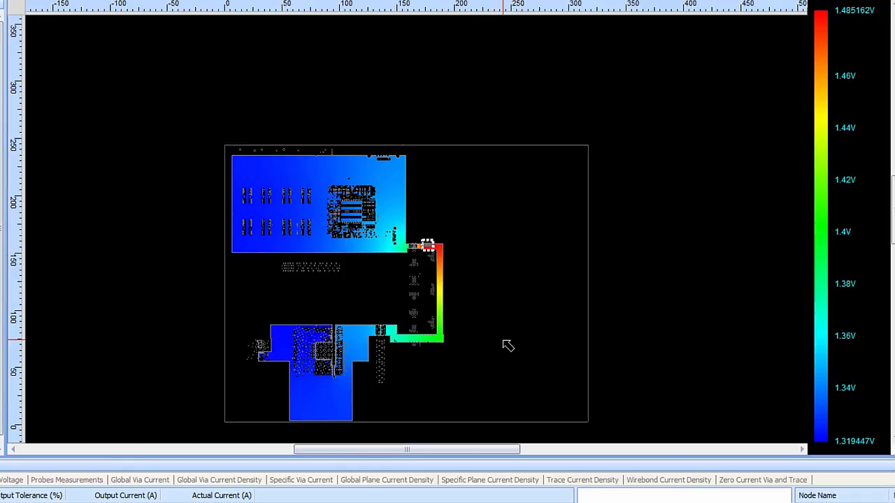
Step: Check the re-simulated voltage at several points across the +1_5V plane shapes
{"action": "mouse_move", "coordinate": [391, 236]}
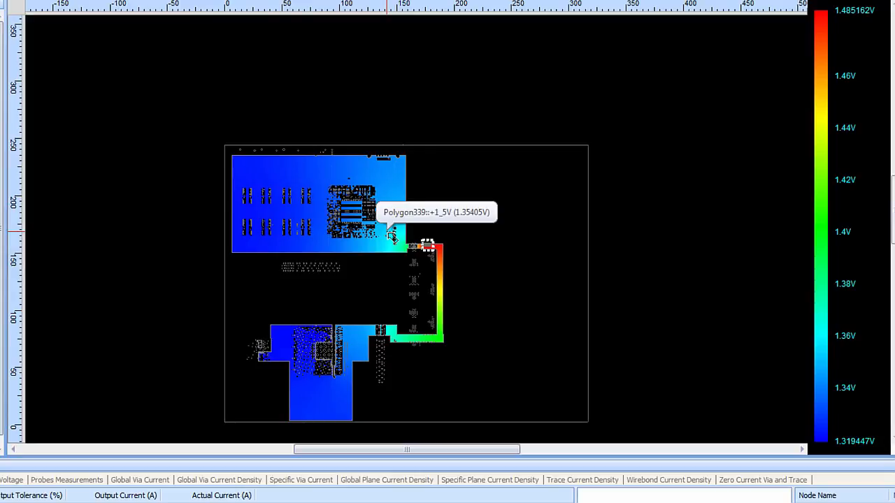
{"action": "mouse_move", "coordinate": [260, 213]}
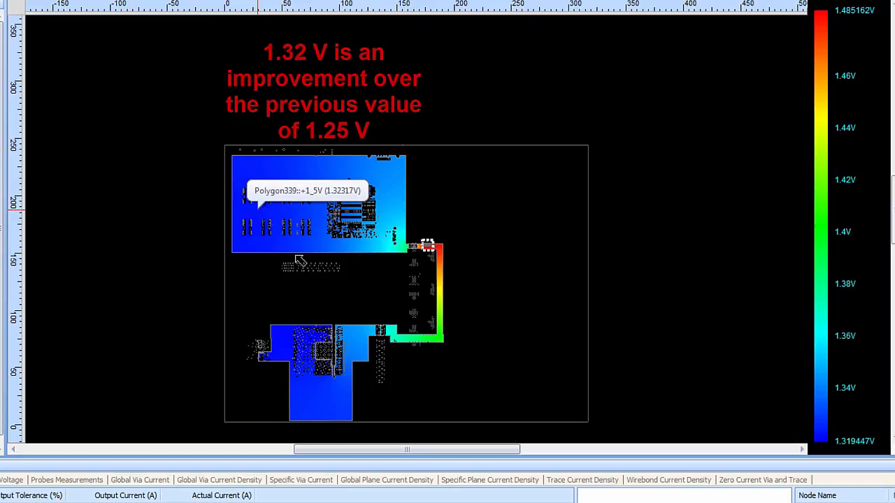
{"action": "mouse_move", "coordinate": [294, 339]}
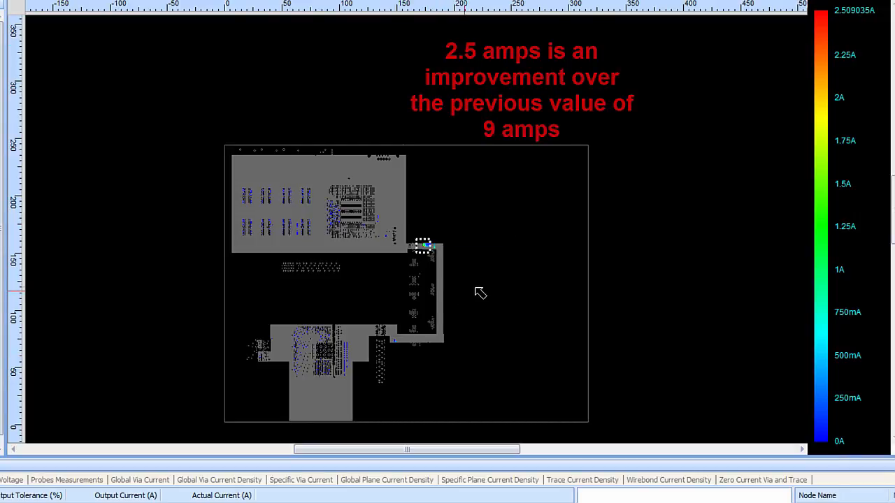
Step: Examine the current through the added +1_5V via arrays, including the hotspot via, and compare it with the rest of the plane
{"action": "mouse_move", "coordinate": [432, 248]}
{"action": "scroll", "coordinate": [433, 248], "scroll_direction": "up", "scroll_amount": 6}
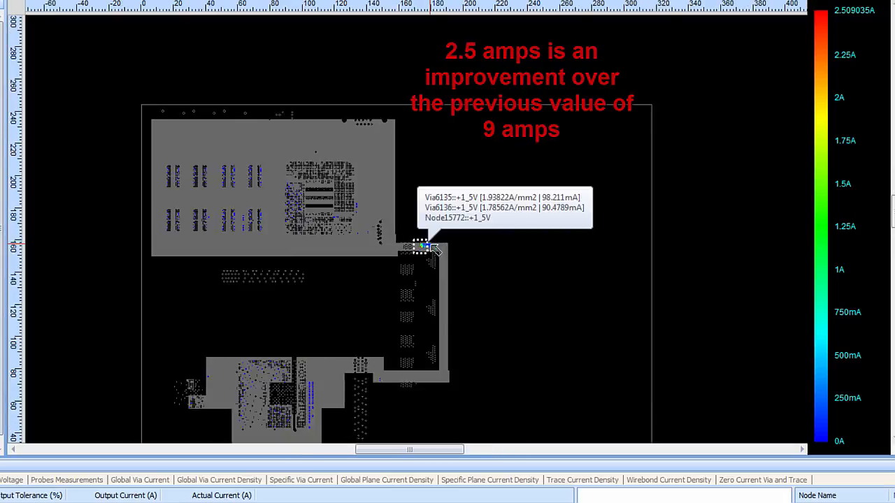
{"action": "scroll", "coordinate": [433, 248], "scroll_direction": "up", "scroll_amount": 4}
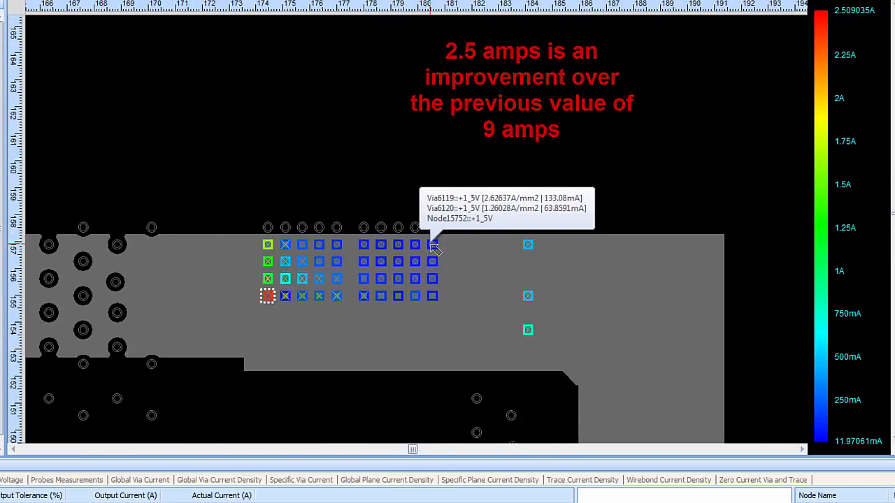
{"action": "scroll", "coordinate": [432, 248], "scroll_direction": "up", "scroll_amount": 2}
{"action": "mouse_move", "coordinate": [209, 316]}
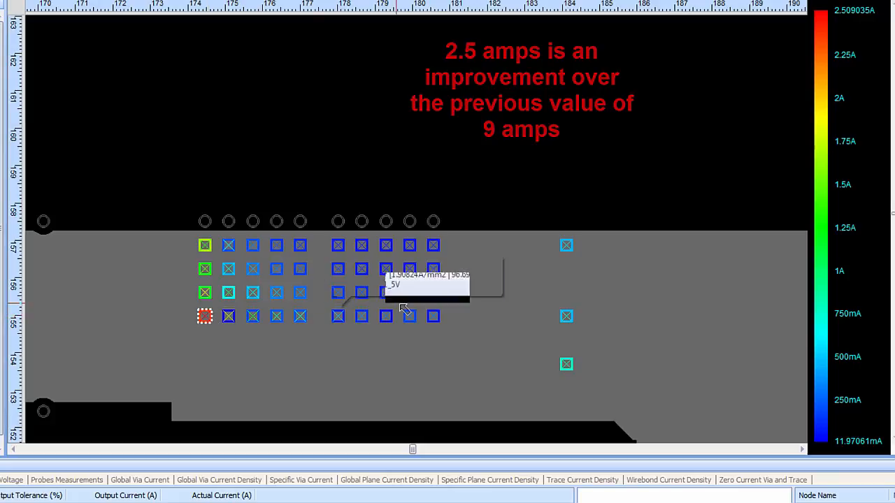
{"action": "scroll", "coordinate": [405, 308], "scroll_direction": "down", "scroll_amount": 3}
{"action": "scroll", "coordinate": [400, 304], "scroll_direction": "down", "scroll_amount": 3}
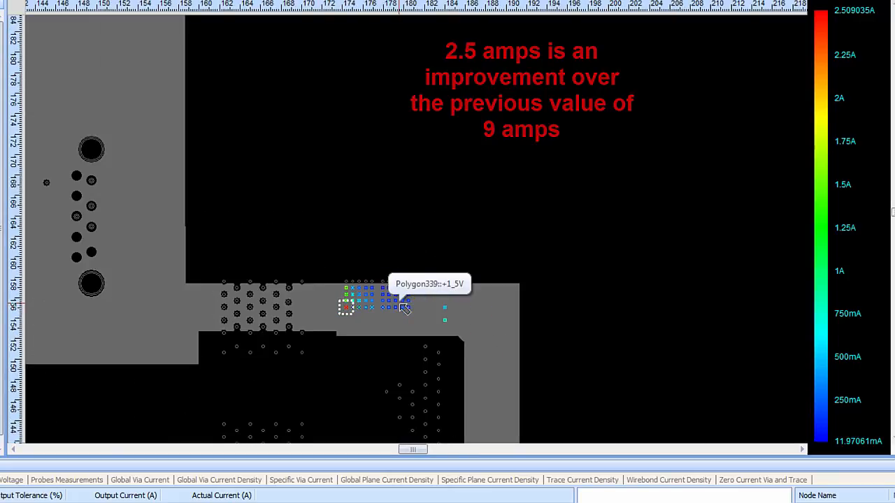
{"action": "middle_click_drag", "start_coordinate": [541, 230], "coordinate": [625, 170]}
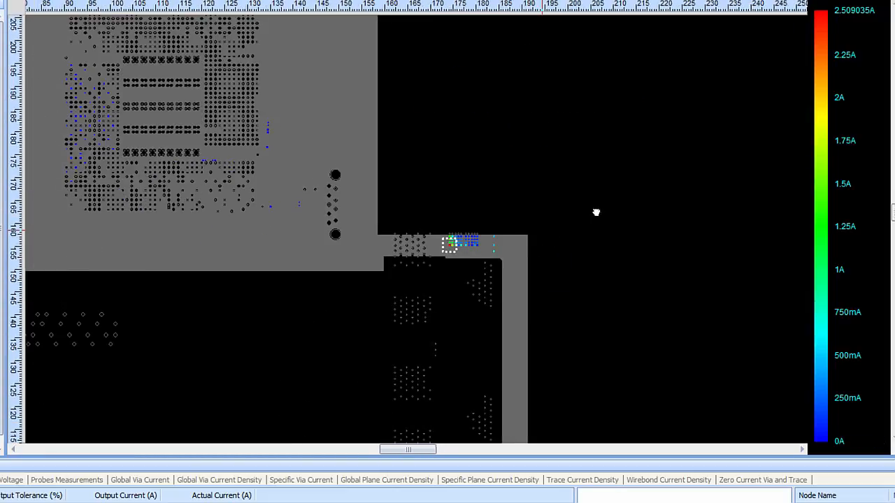
{"action": "scroll", "coordinate": [524, 262], "scroll_direction": "down", "scroll_amount": 4}
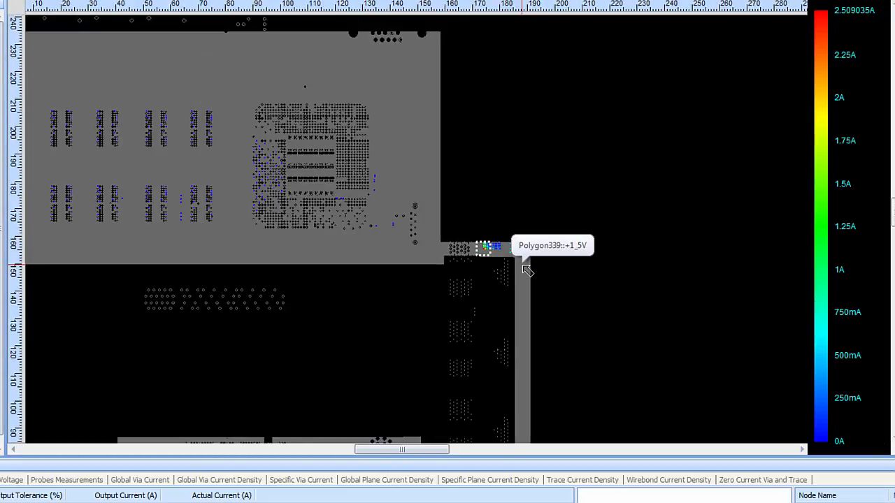
{"action": "scroll", "coordinate": [527, 270], "scroll_direction": "down", "scroll_amount": 2}
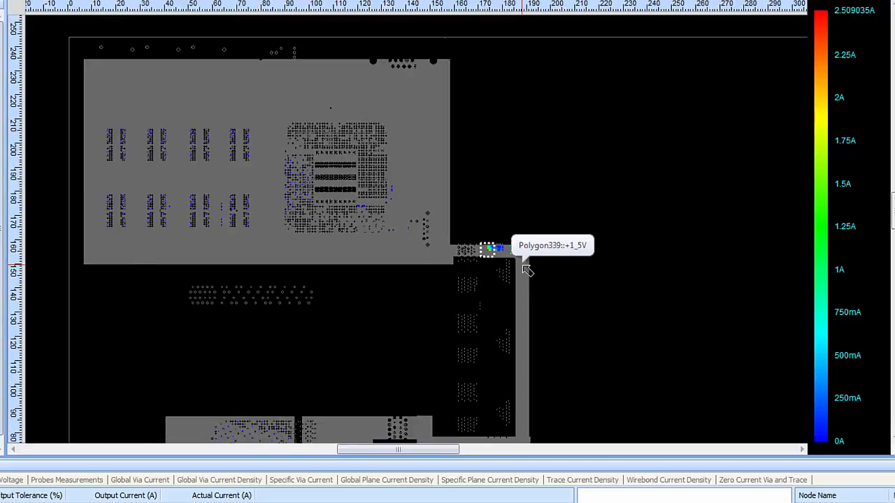
{"action": "scroll", "coordinate": [527, 270], "scroll_direction": "up", "scroll_amount": 4}
{"action": "scroll", "coordinate": [527, 270], "scroll_direction": "up", "scroll_amount": 2}
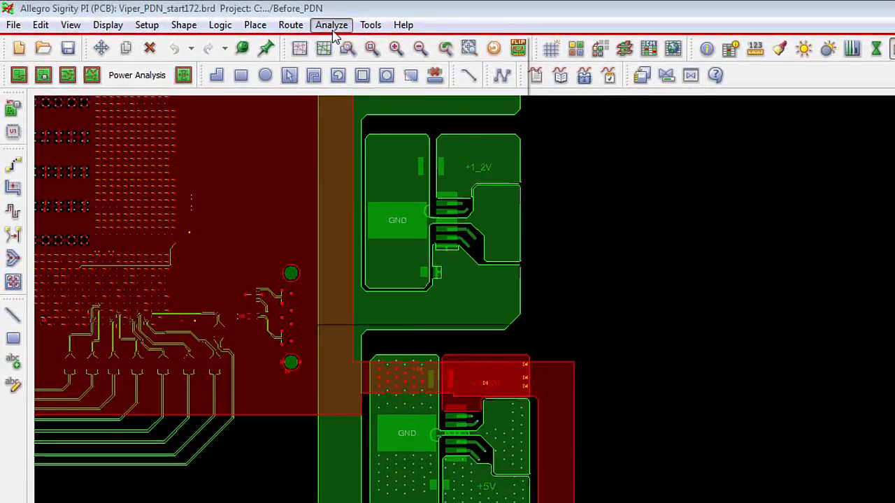
Step: Open the full DC report Viper_PDN_start172_060216_215109.htm from the Before_PDN folder
{"action": "left_click", "coordinate": [333, 33]}
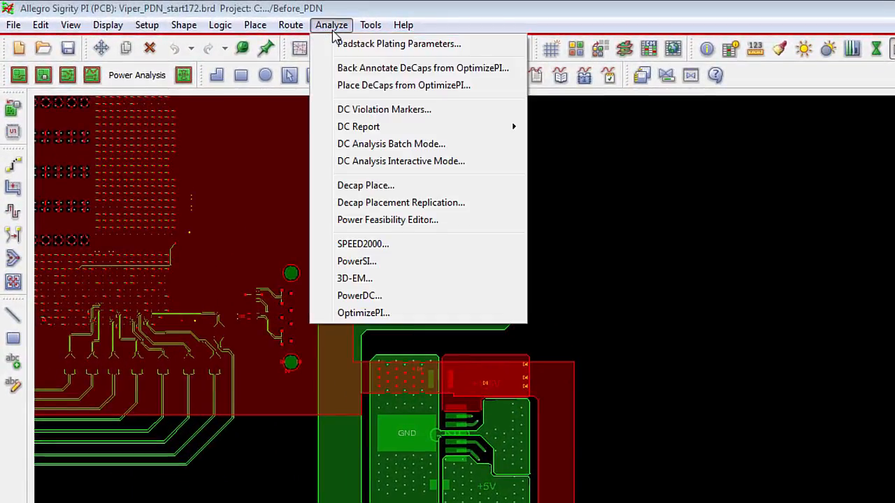
{"action": "mouse_move", "coordinate": [448, 134]}
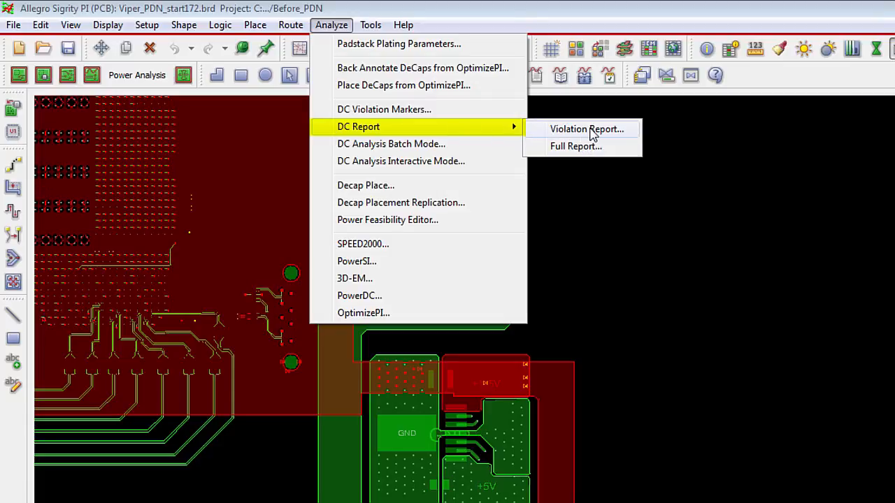
{"action": "left_click", "coordinate": [583, 147]}
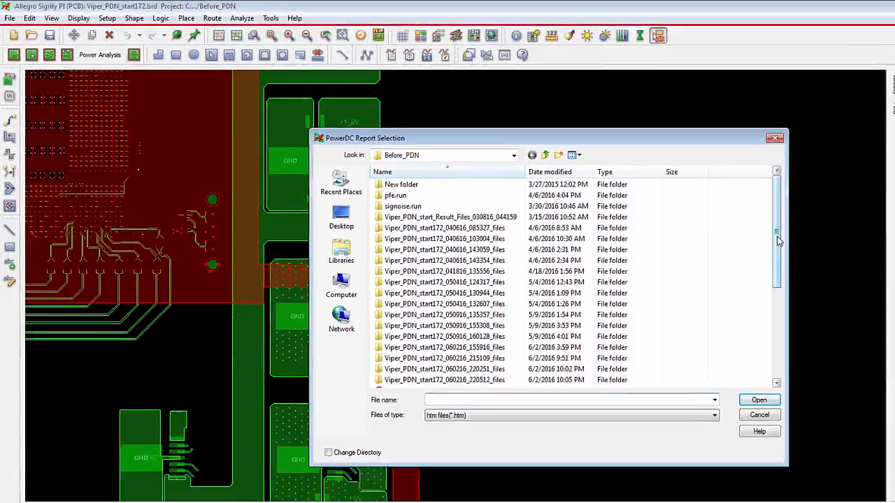
{"action": "left_click_drag", "start_coordinate": [778, 237], "coordinate": [639, 260]}
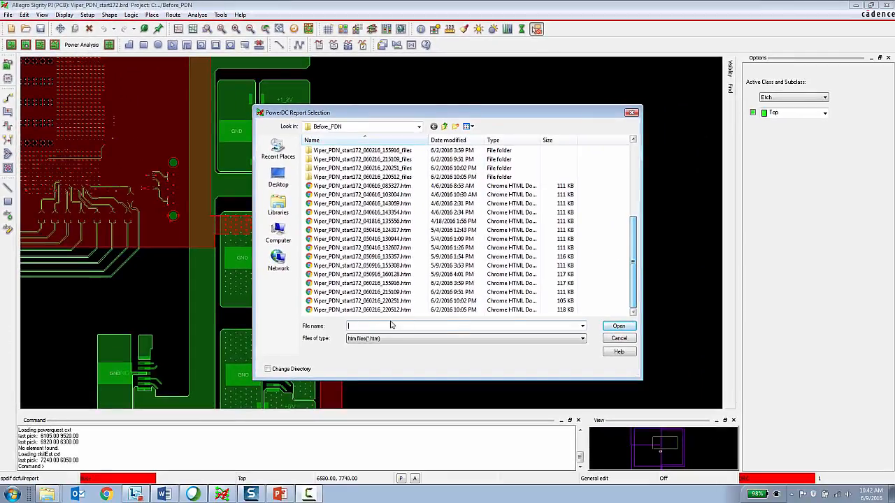
{"action": "double_click", "coordinate": [356, 292]}
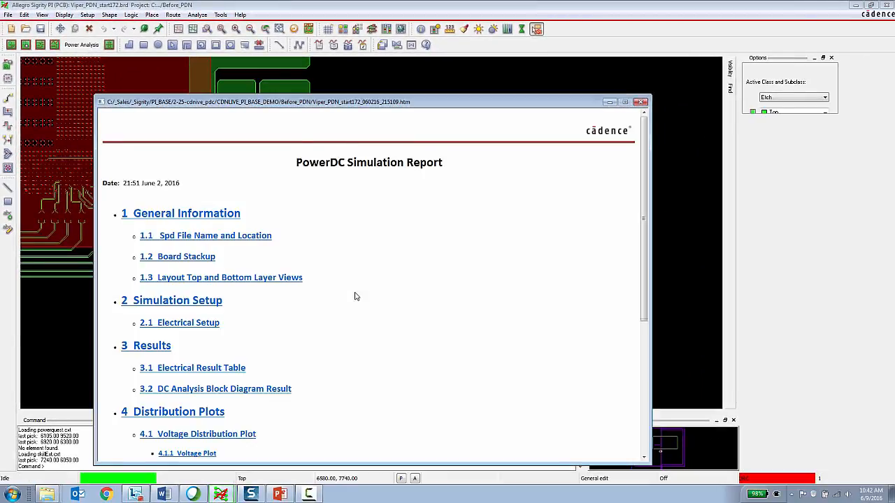
Step: Go through the PowerDC simulation report to its via violation table and place the report window beside the board
{"action": "left_click_drag", "start_coordinate": [487, 106], "coordinate": [476, 67]}
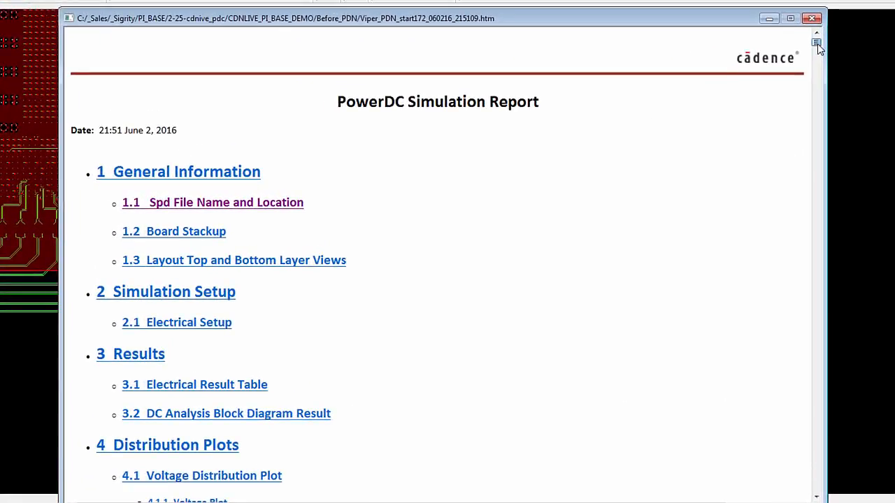
{"action": "left_click_drag", "start_coordinate": [816, 43], "coordinate": [818, 479]}
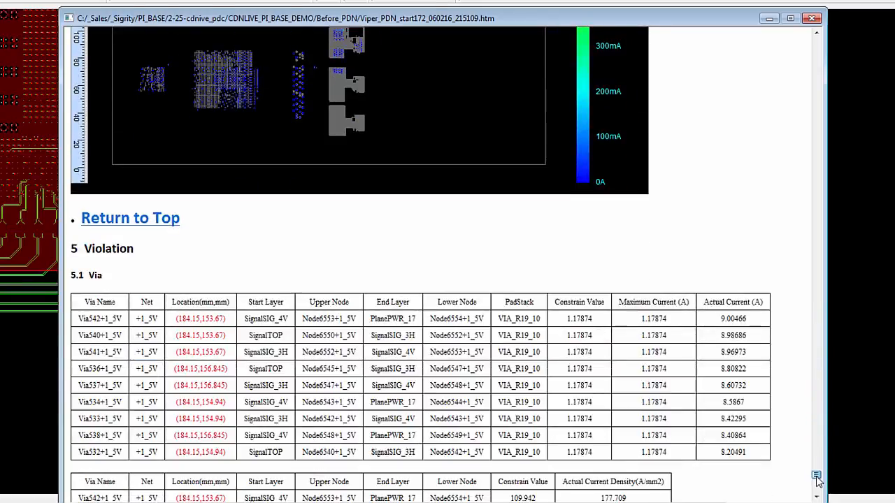
{"action": "left_click_drag", "start_coordinate": [405, 20], "coordinate": [798, 16]}
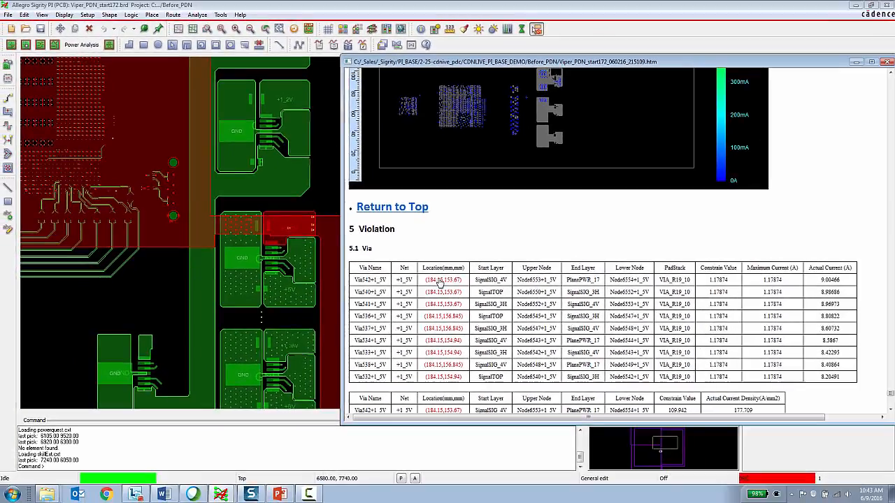
Step: Locate the violating vias Via542, Via540, Via534 and Via538 of +1_5V on the board from their reported locations
{"action": "left_click", "coordinate": [441, 281]}
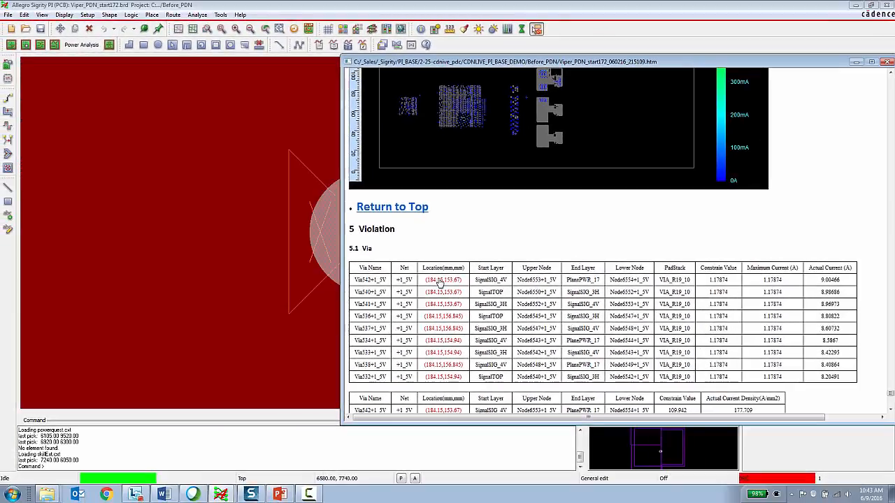
{"action": "double_click", "coordinate": [440, 292]}
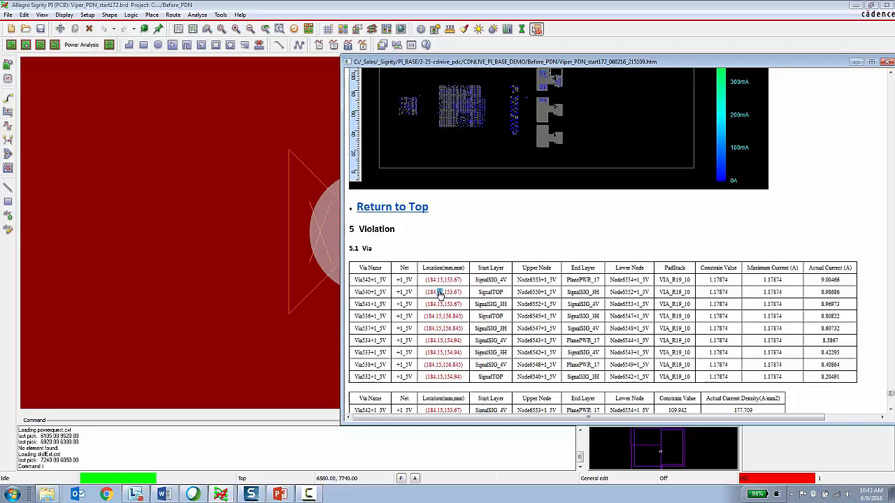
{"action": "double_click", "coordinate": [447, 341]}
{"action": "scroll", "coordinate": [447, 342], "scroll_direction": "down", "scroll_amount": 3}
{"action": "scroll", "coordinate": [448, 342], "scroll_direction": "down", "scroll_amount": 2}
{"action": "double_click", "coordinate": [445, 237]}
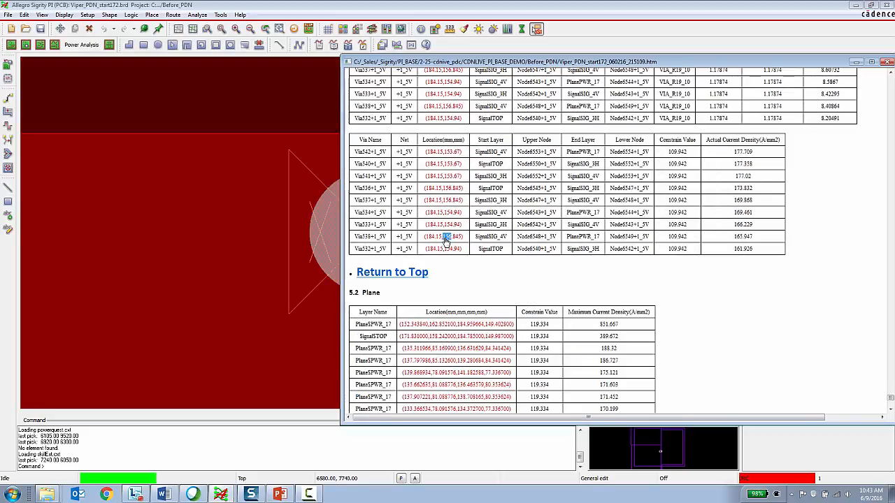